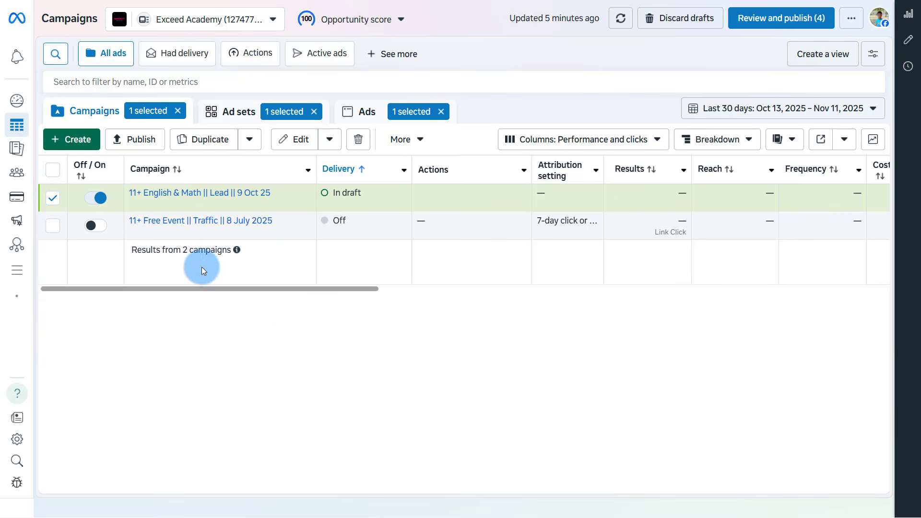
Create a new Auction campaign with the Engagement objective, using the manual engagement campaign setup.
{"action": "left_click", "coordinate": [65, 142]}
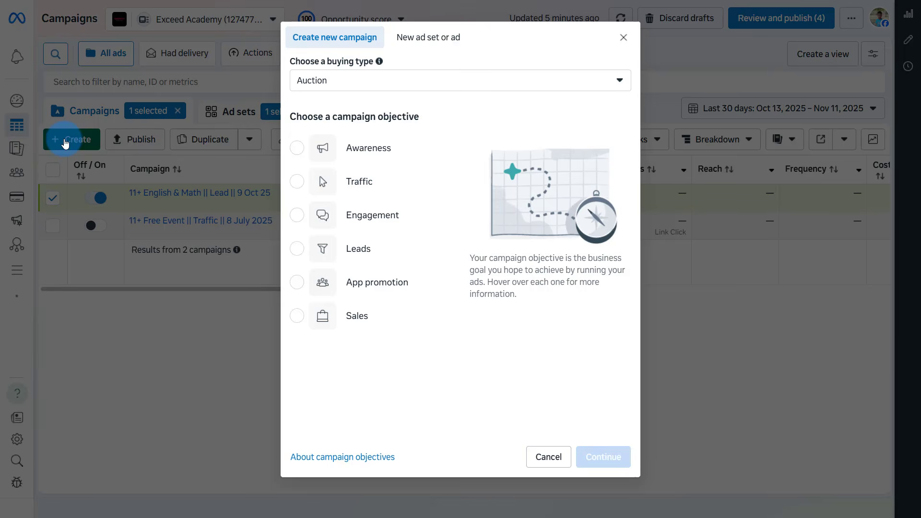
{"action": "left_click", "coordinate": [361, 214]}
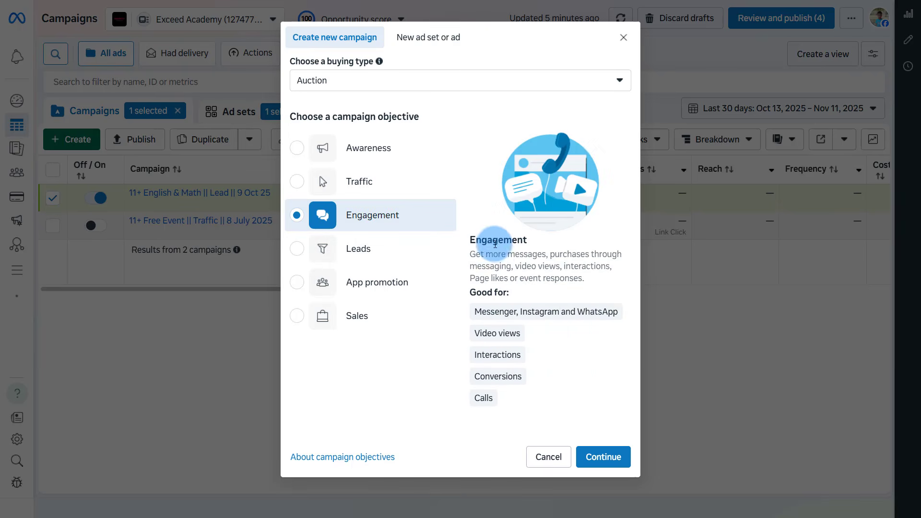
{"action": "left_click", "coordinate": [605, 402]}
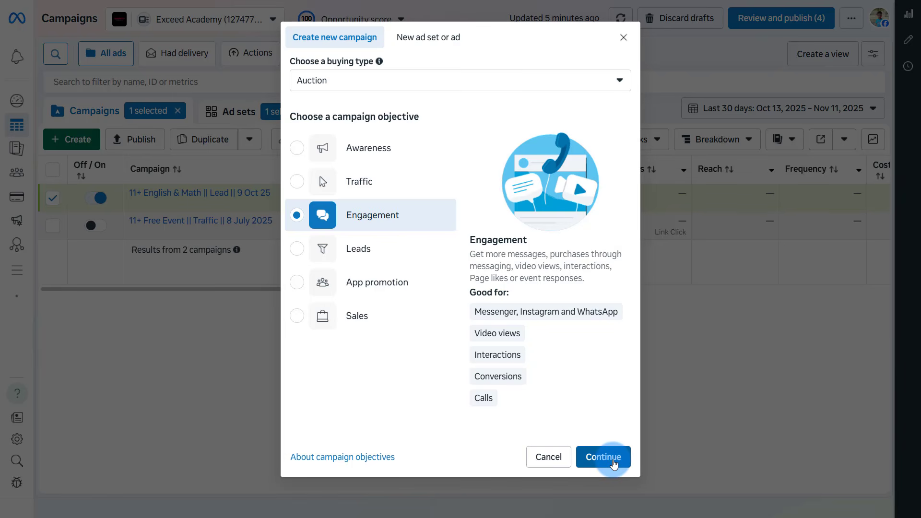
{"action": "left_click", "coordinate": [612, 460]}
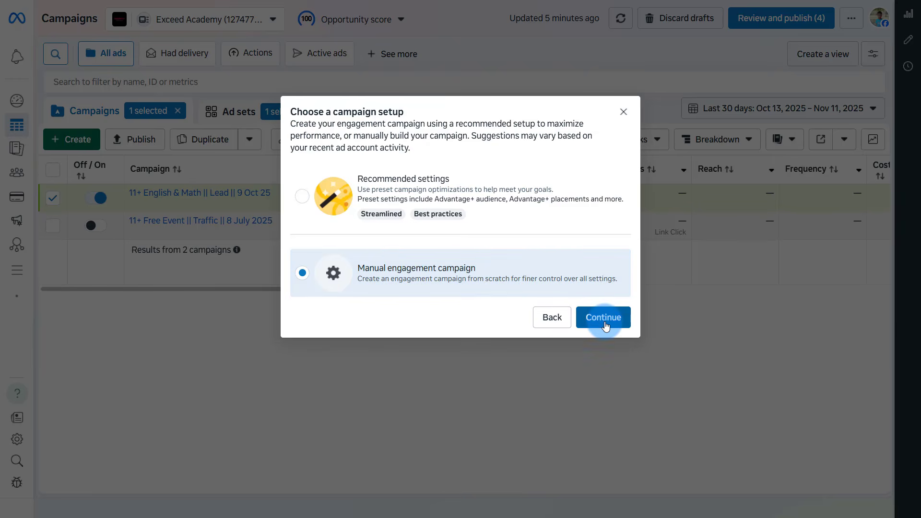
{"action": "left_click", "coordinate": [605, 319]}
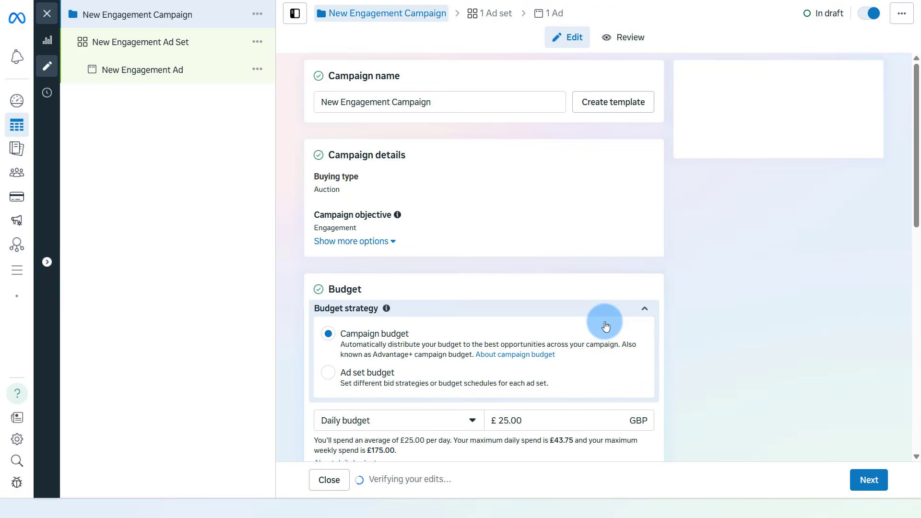
Name the campaign "11+ English & Math || Engagement".
{"action": "triple_click", "coordinate": [514, 102]}
{"action": "type", "text": "11+"}
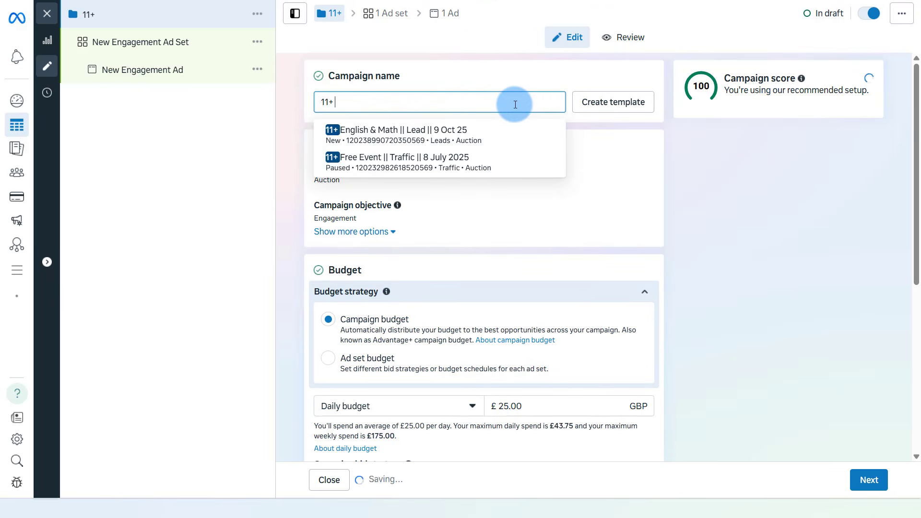
{"action": "type", "text": " English &"}
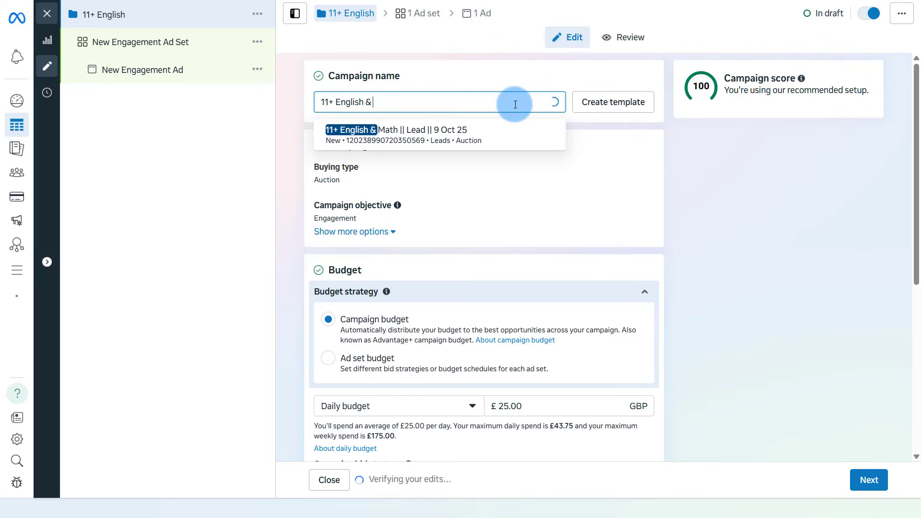
{"action": "type", "text": " Math || Engagement"}
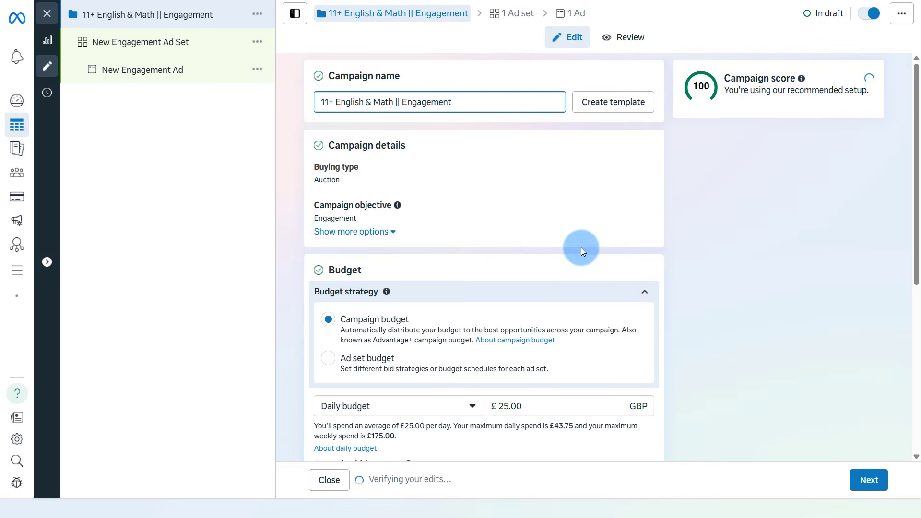
Set the daily campaign budget to £5.00 and proceed to the ad set settings.
{"action": "scroll", "coordinate": [578, 225], "scroll_direction": "down", "scroll_amount": 2}
{"action": "scroll", "coordinate": [480, 276], "scroll_direction": "down", "scroll_amount": 1}
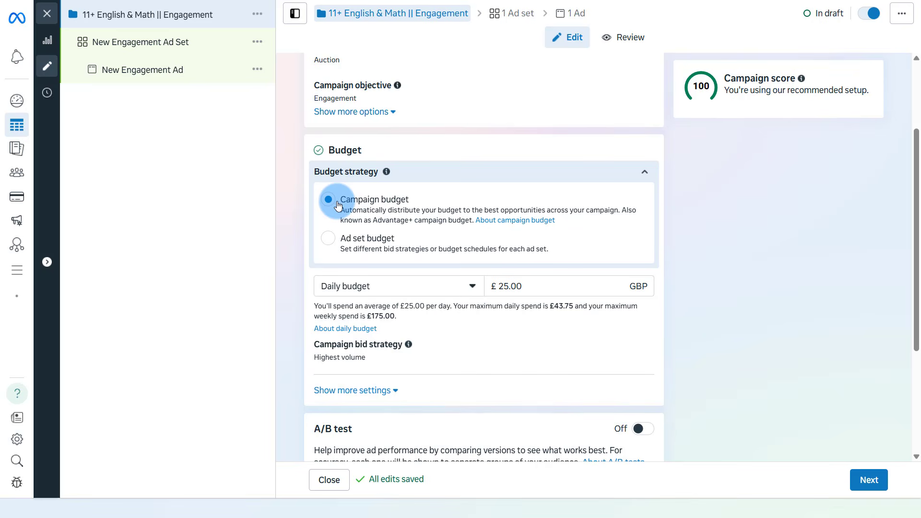
{"action": "left_click", "coordinate": [403, 288]}
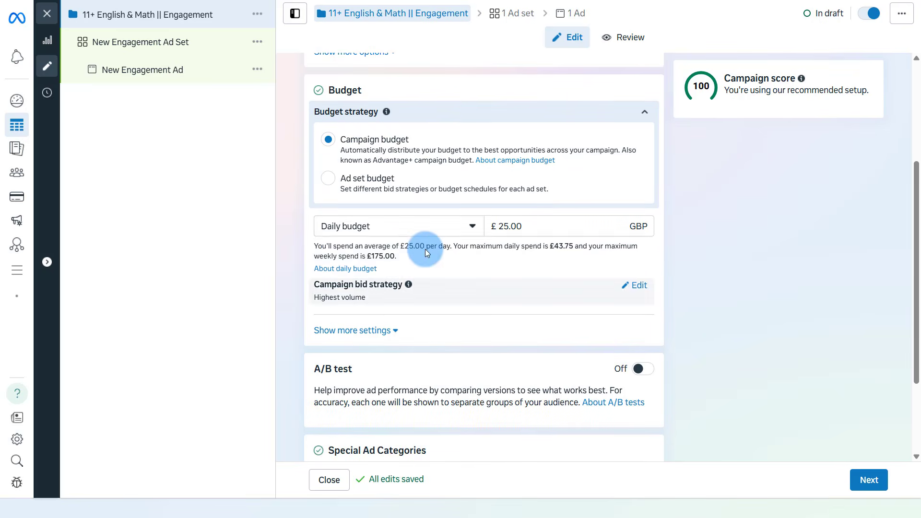
{"action": "double_click", "coordinate": [551, 226]}
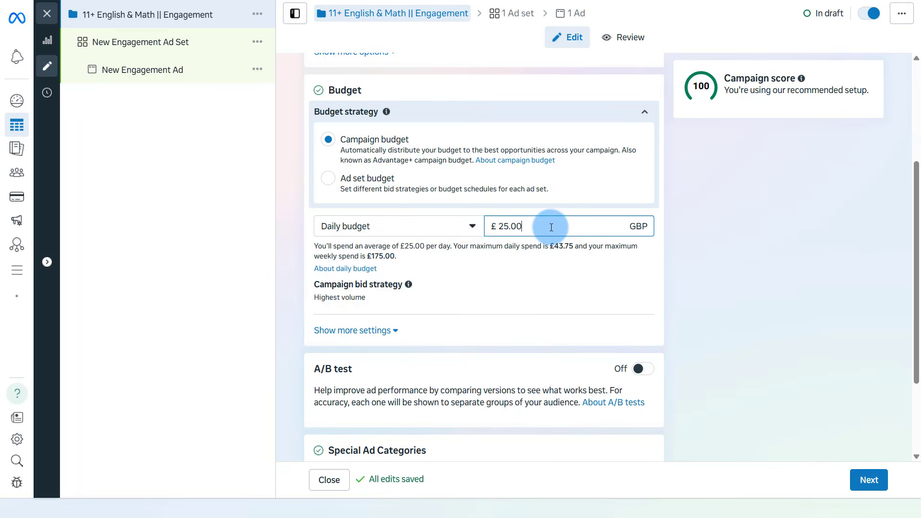
{"action": "type", "text": "5"}
{"action": "left_click", "coordinate": [685, 258]}
{"action": "scroll", "coordinate": [620, 277], "scroll_direction": "down", "scroll_amount": 3}
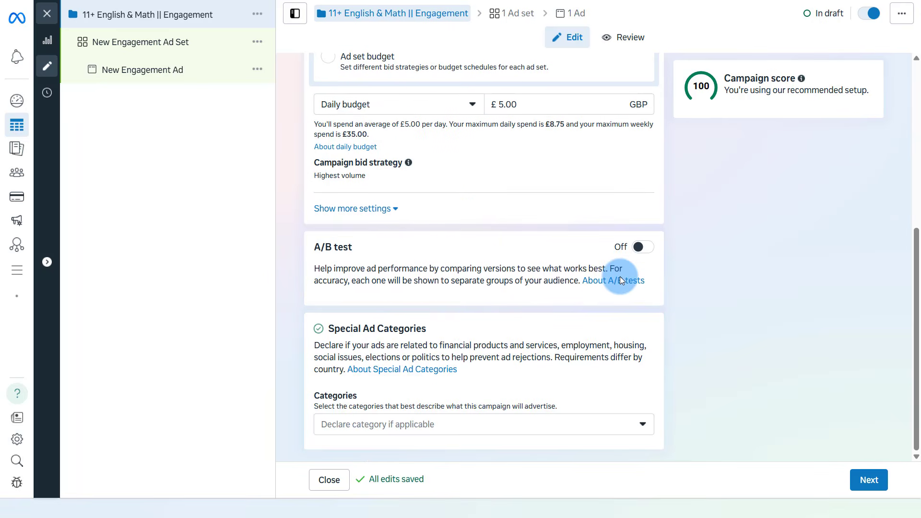
{"action": "left_click", "coordinate": [886, 487]}
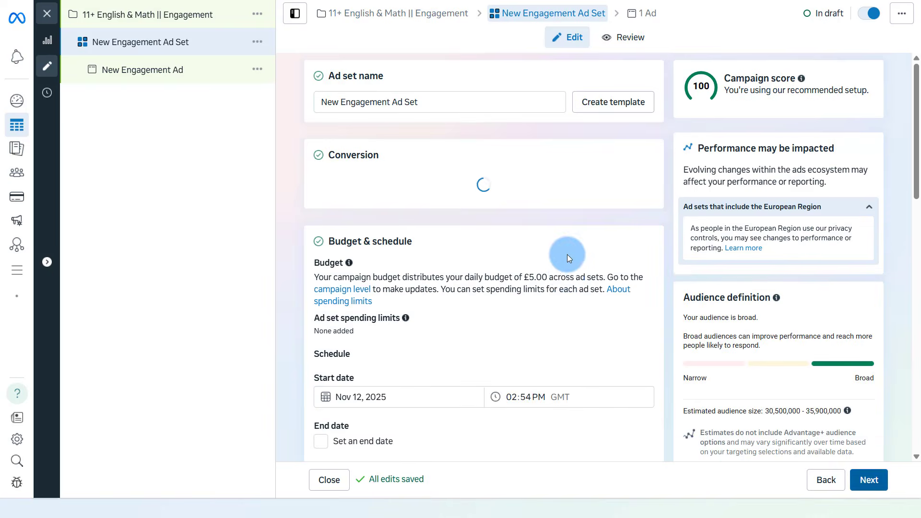
Name the ad set "Solihull 5 km".
{"action": "triple_click", "coordinate": [464, 104]}
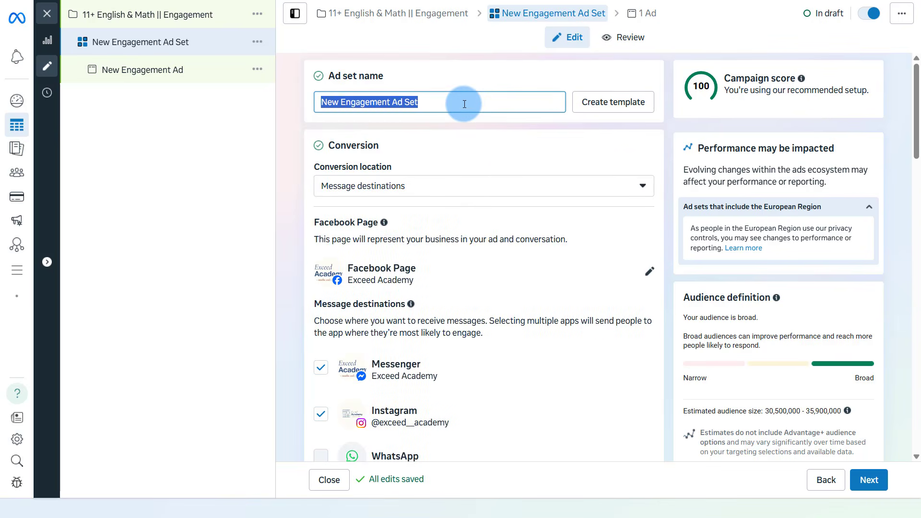
{"action": "type", "text": "Solihull"}
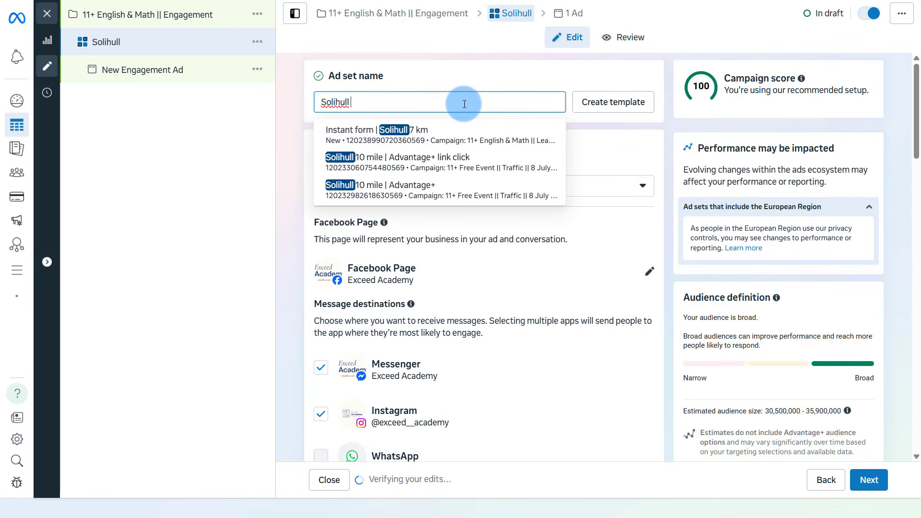
{"action": "type", "text": " 5 km"}
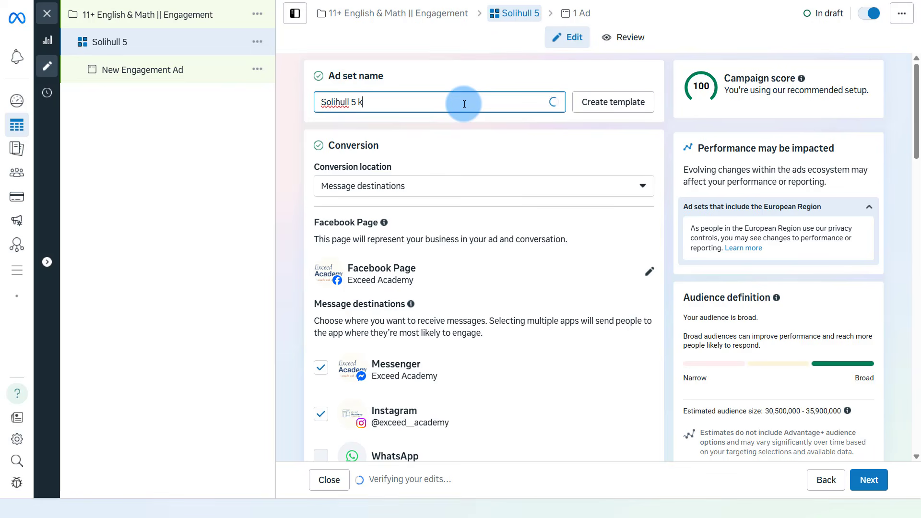
{"action": "left_click", "coordinate": [476, 85]}
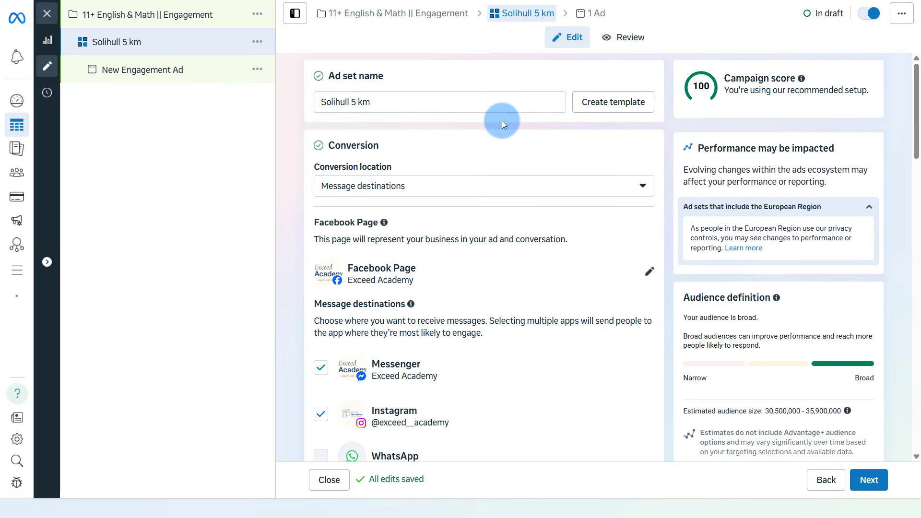
Set the conversion location to On your ad and review the performance goal options, keeping Maximize interactions.
{"action": "scroll", "coordinate": [499, 140], "scroll_direction": "down", "scroll_amount": 1}
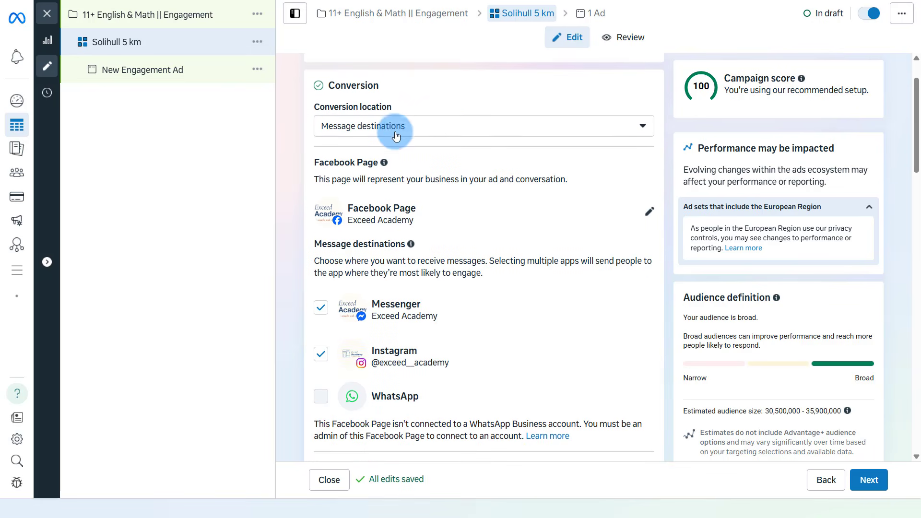
{"action": "left_click", "coordinate": [458, 132]}
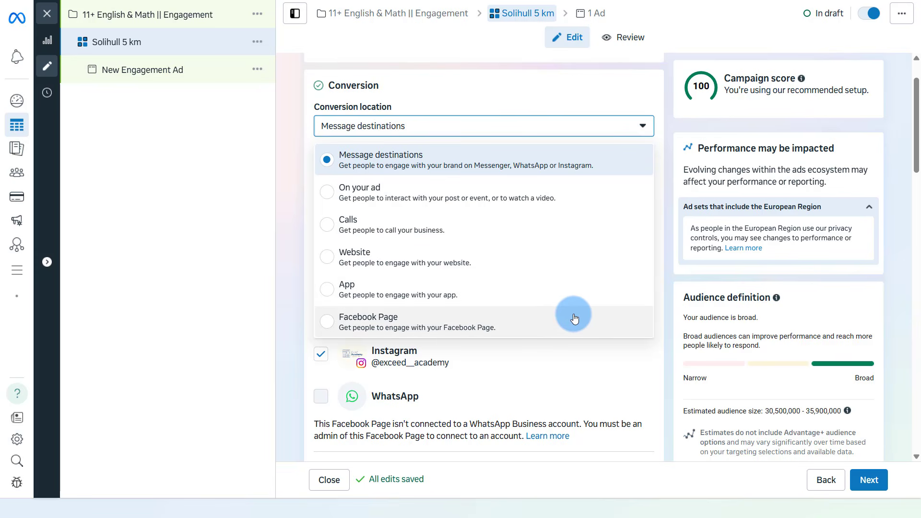
{"action": "left_click", "coordinate": [576, 204]}
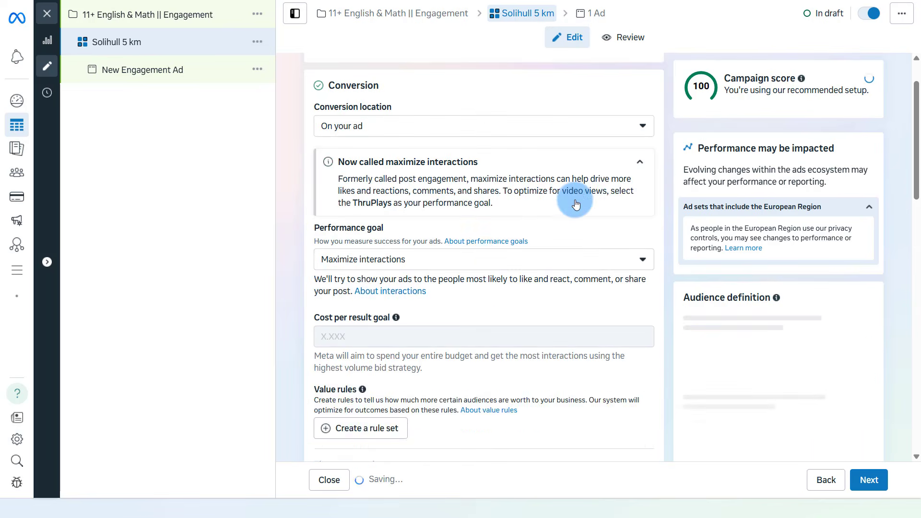
{"action": "left_click", "coordinate": [485, 266]}
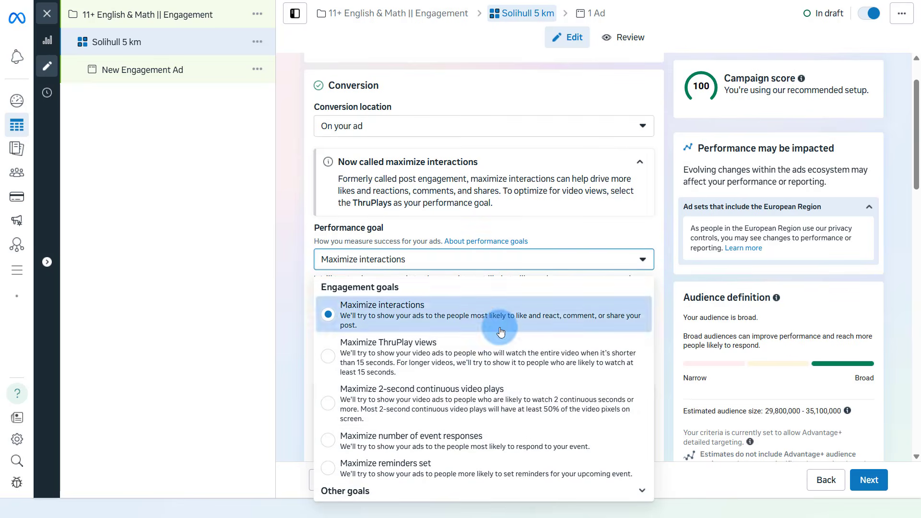
{"action": "scroll", "coordinate": [627, 438], "scroll_direction": "down", "scroll_amount": 1}
{"action": "left_click", "coordinate": [637, 433]}
{"action": "scroll", "coordinate": [636, 433], "scroll_direction": "down", "scroll_amount": 1}
{"action": "left_click", "coordinate": [307, 149]}
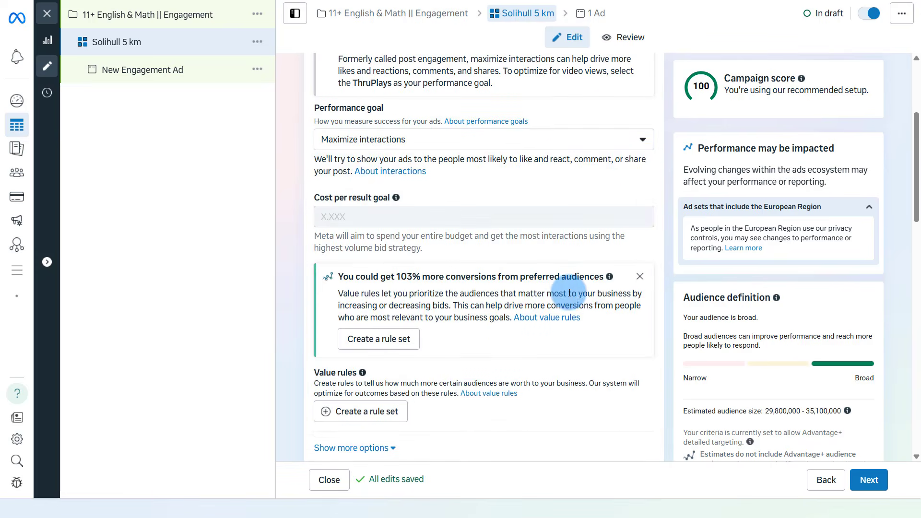
Enable an end date in the ad set's schedule.
{"action": "scroll", "coordinate": [568, 293], "scroll_direction": "down", "scroll_amount": 3}
{"action": "scroll", "coordinate": [569, 292], "scroll_direction": "down", "scroll_amount": 4}
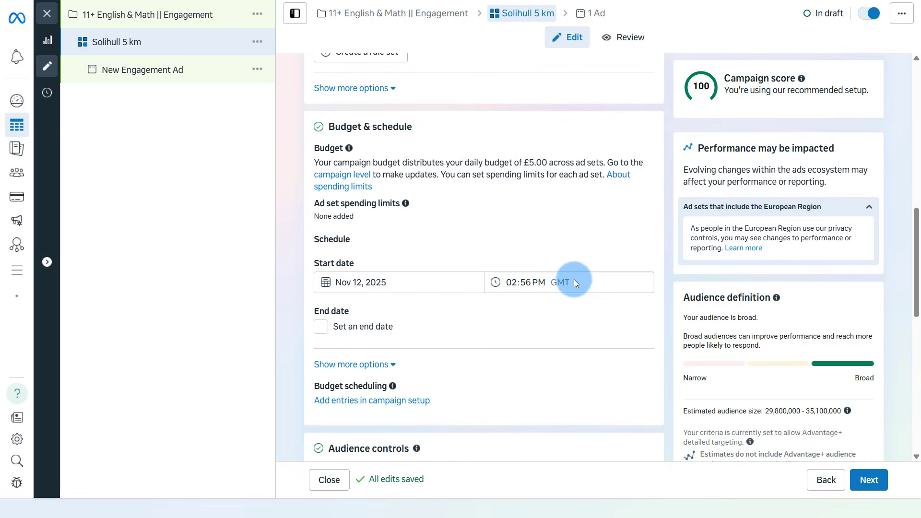
{"action": "scroll", "coordinate": [464, 337], "scroll_direction": "down", "scroll_amount": 1}
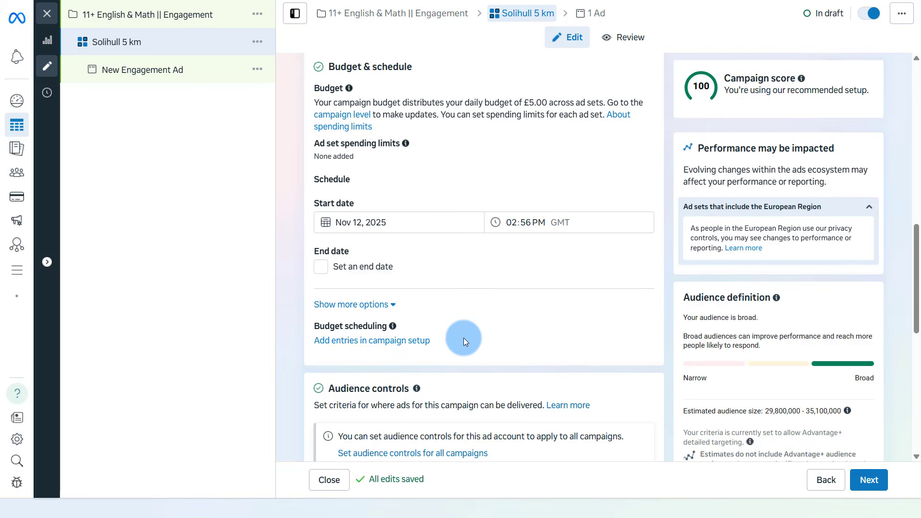
{"action": "left_click", "coordinate": [323, 267]}
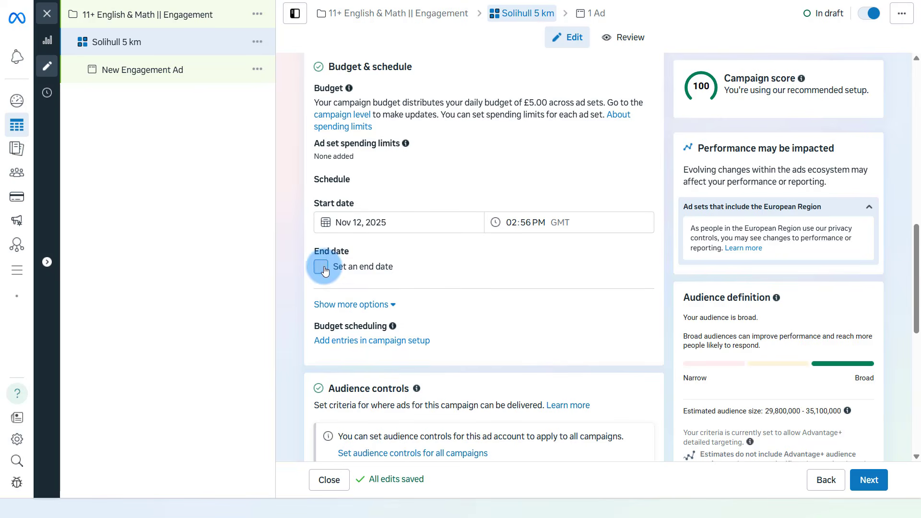
{"action": "left_click", "coordinate": [528, 292]}
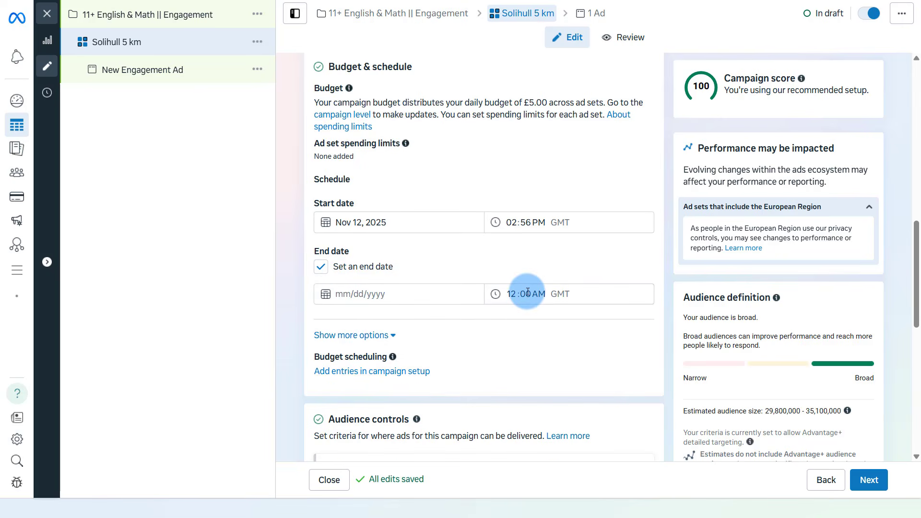
Set the audience location to the city of Solihull, England, with a 10 mi radius.
{"action": "scroll", "coordinate": [627, 313], "scroll_direction": "down", "scroll_amount": 1}
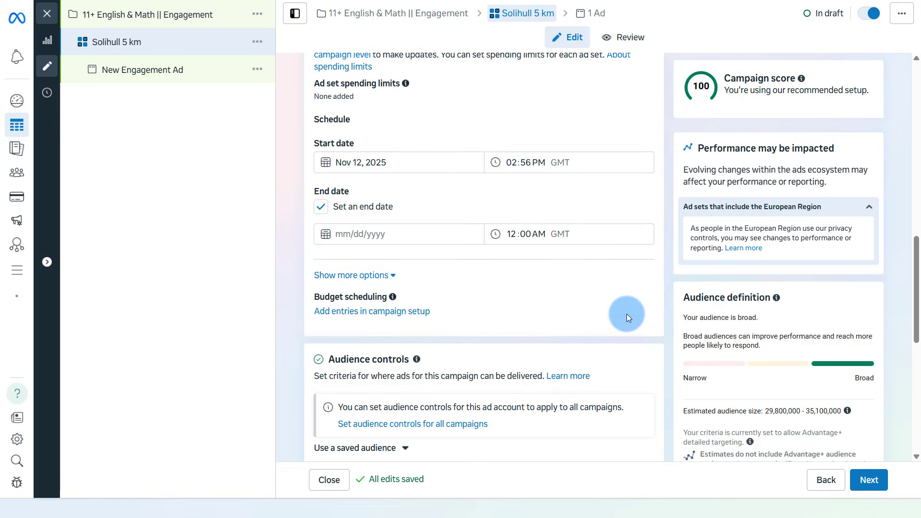
{"action": "scroll", "coordinate": [626, 314], "scroll_direction": "down", "scroll_amount": 3}
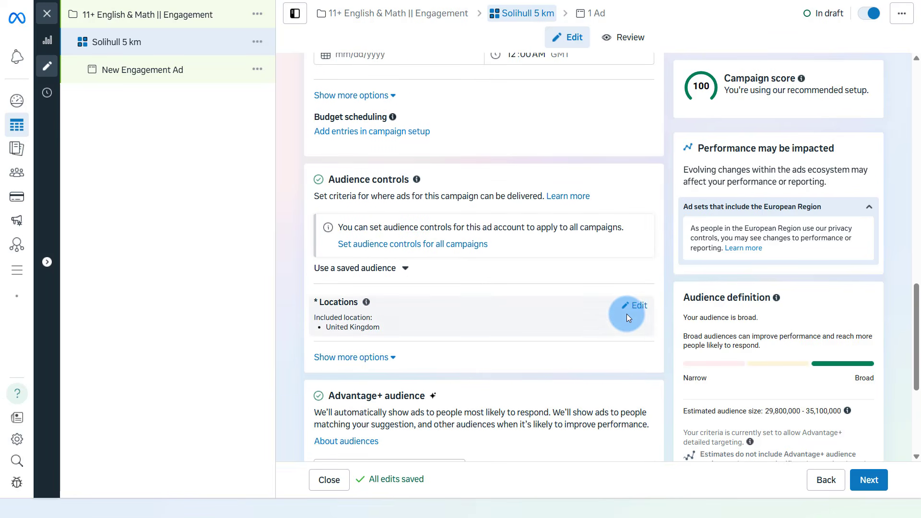
{"action": "scroll", "coordinate": [626, 314], "scroll_direction": "down", "scroll_amount": 1}
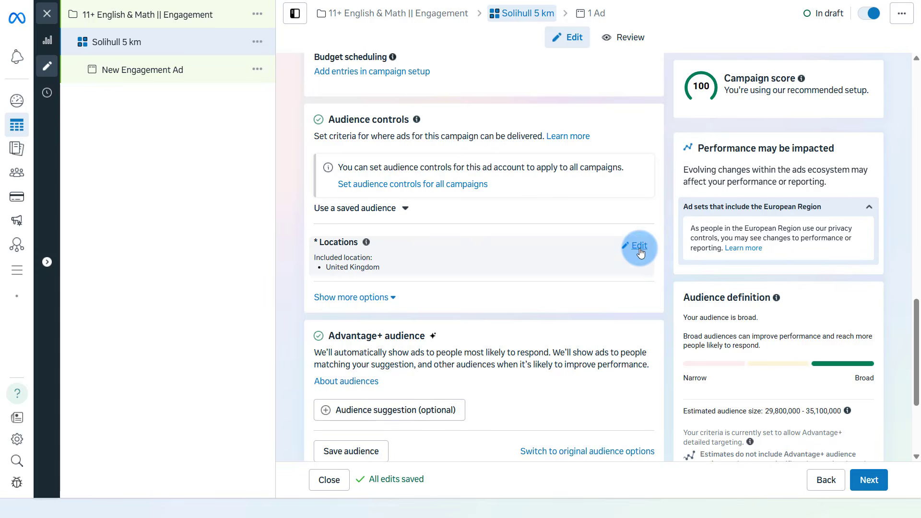
{"action": "left_click", "coordinate": [639, 246]}
{"action": "left_click", "coordinate": [510, 346]}
{"action": "type", "text": "Soli"}
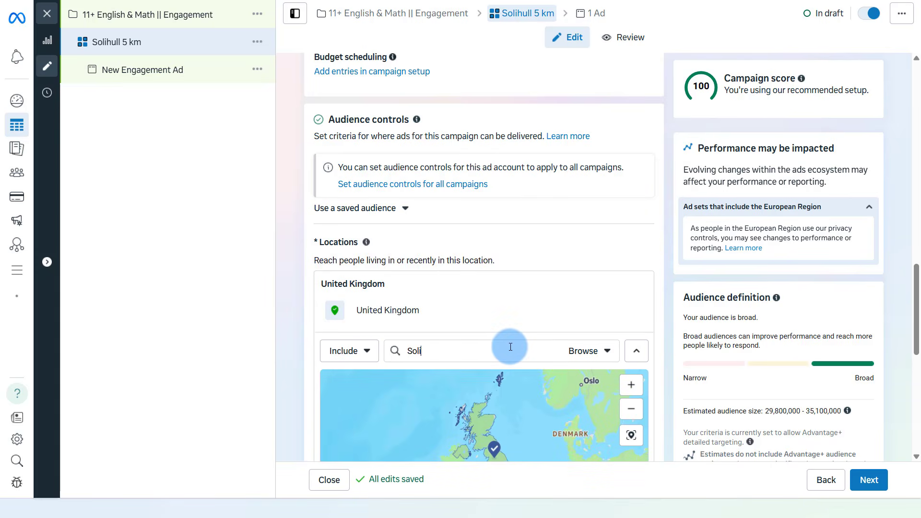
{"action": "type", "text": "hull"}
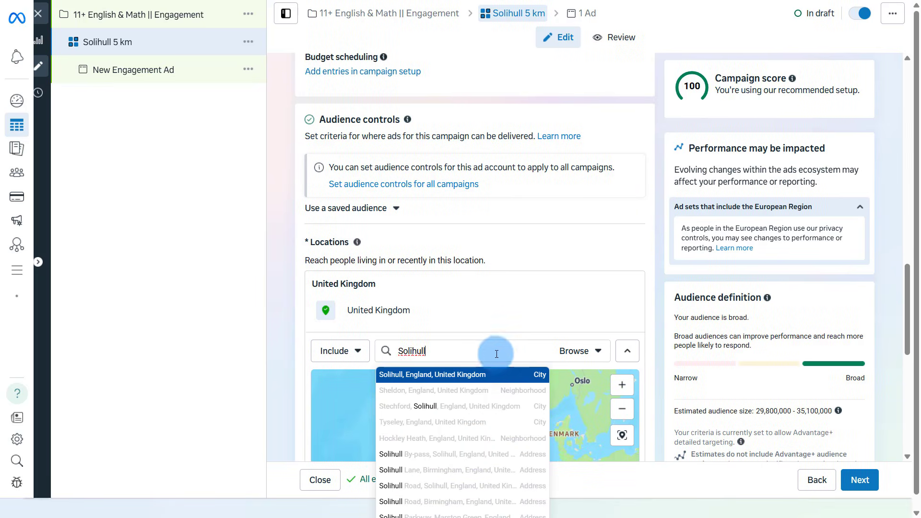
{"action": "left_click", "coordinate": [485, 374]}
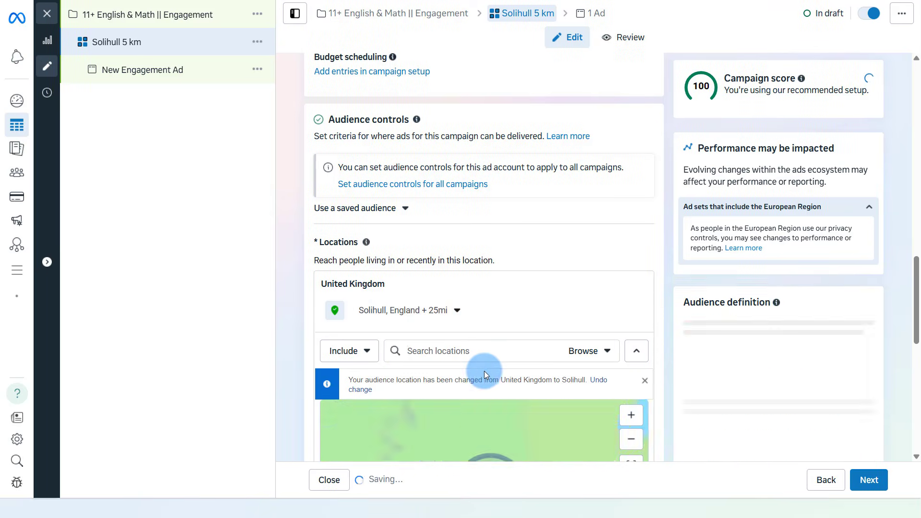
{"action": "left_click", "coordinate": [461, 314]}
{"action": "left_click_drag", "start_coordinate": [381, 387], "coordinate": [370, 387]}
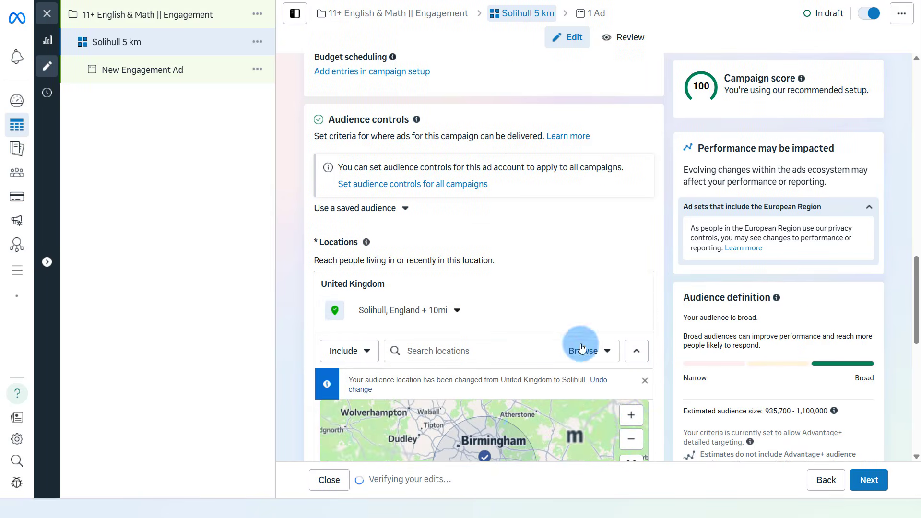
Drop a location pin on the map at the centre of the Solihull targeting circle.
{"action": "scroll", "coordinate": [586, 340], "scroll_direction": "down", "scroll_amount": 3}
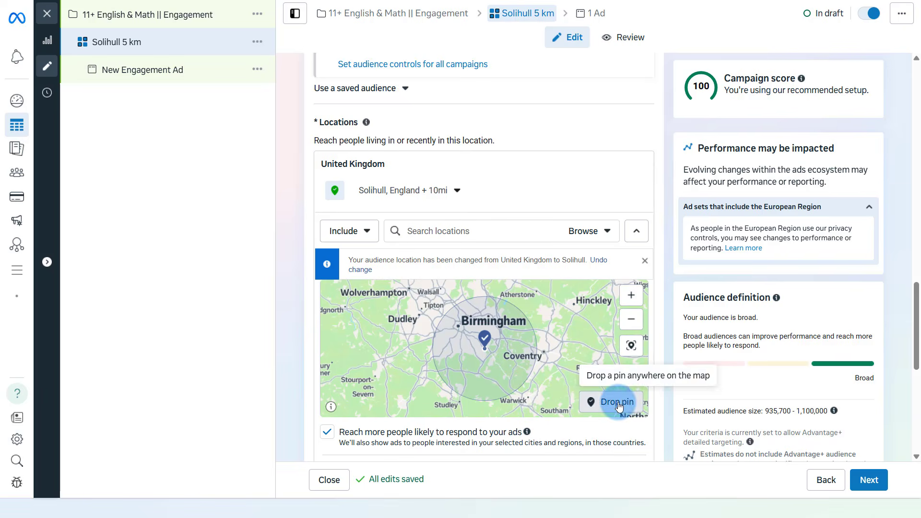
{"action": "left_click", "coordinate": [617, 403]}
{"action": "left_click", "coordinate": [484, 346]}
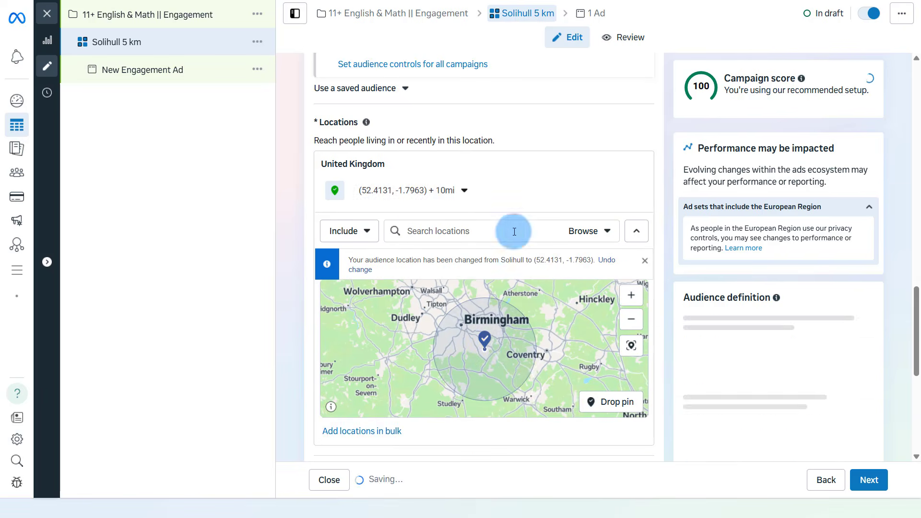
Set the radius around the dropped Solihull pin to 5 mi.
{"action": "left_click", "coordinate": [465, 191]}
{"action": "double_click", "coordinate": [422, 229]}
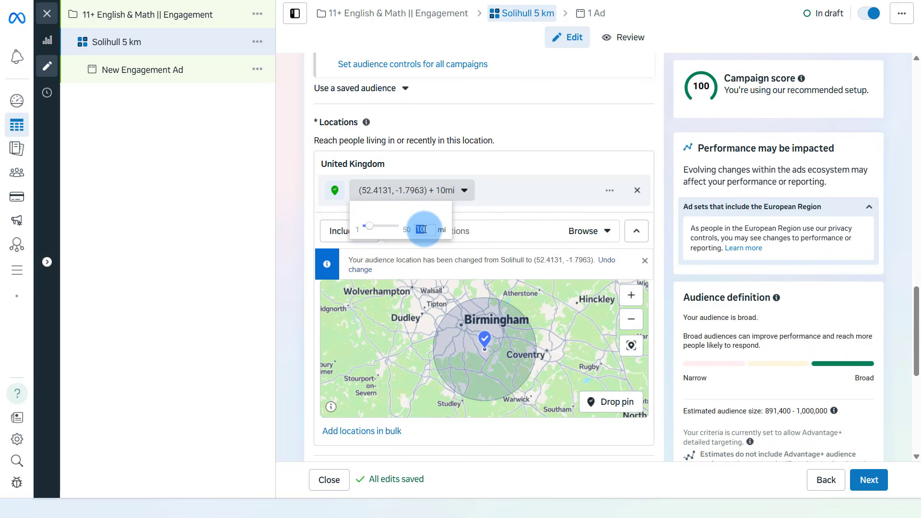
{"action": "type", "text": "5"}
{"action": "key", "text": "Return"}
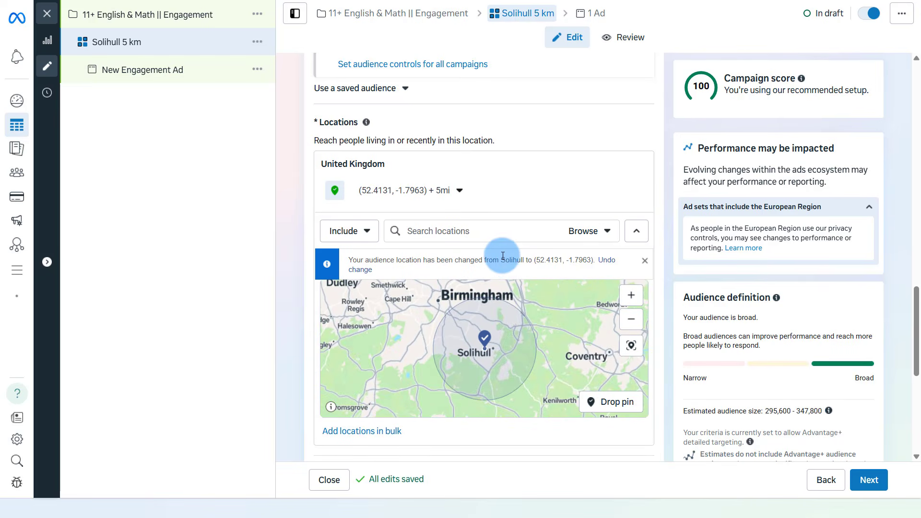
Reduce the radius around the dropped Solihull pin to 3 mi.
{"action": "left_click", "coordinate": [460, 190]}
{"action": "double_click", "coordinate": [423, 230]}
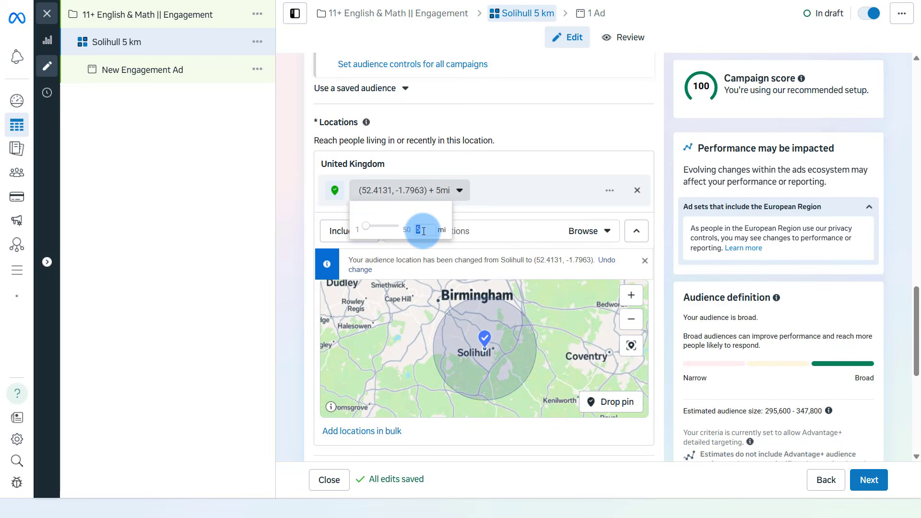
{"action": "type", "text": "3"}
{"action": "key", "text": "Return"}
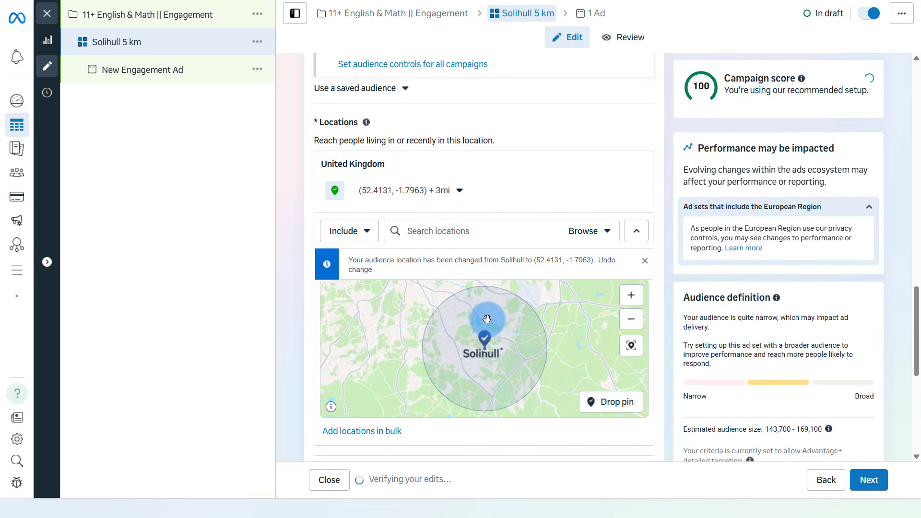
Expand the additional audience options and review the minimum age, custom audience exclusions, languages and Advantage+ audience settings.
{"action": "scroll", "coordinate": [664, 355], "scroll_direction": "down", "scroll_amount": 5}
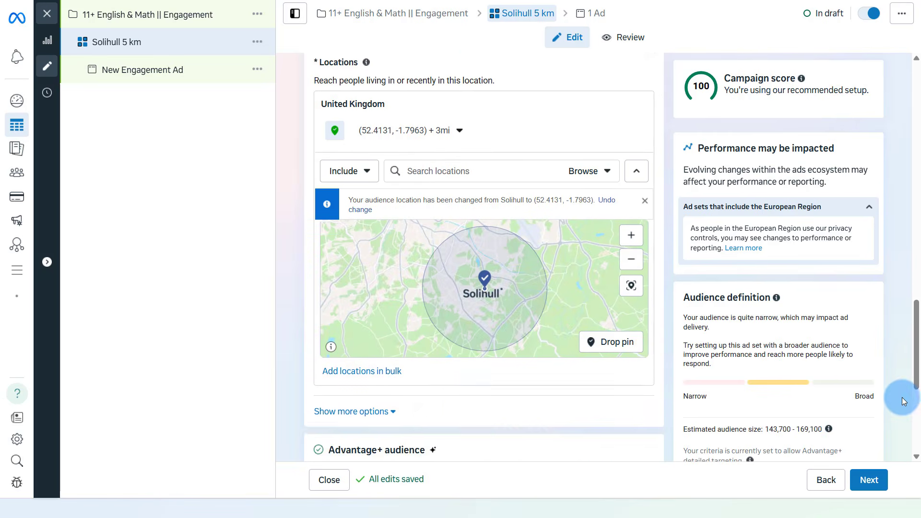
{"action": "scroll", "coordinate": [844, 379], "scroll_direction": "down", "scroll_amount": 2}
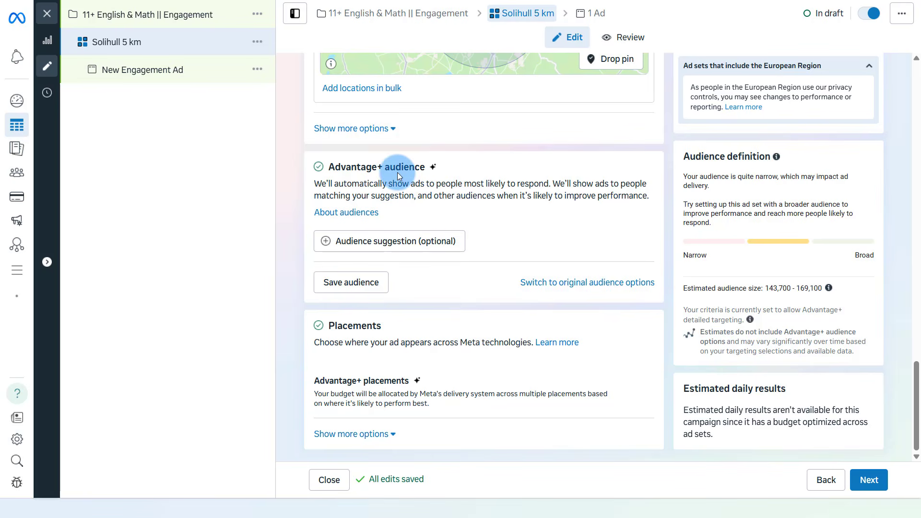
{"action": "left_click", "coordinate": [389, 128]}
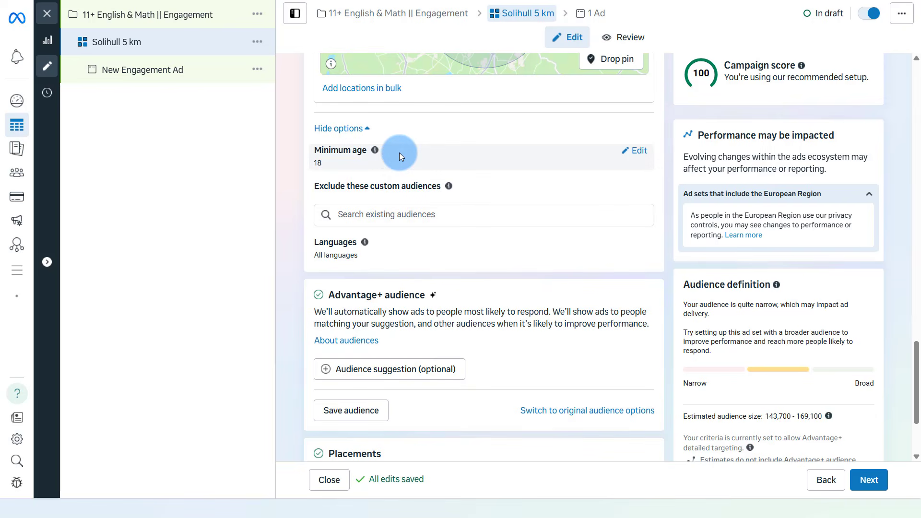
{"action": "scroll", "coordinate": [459, 258], "scroll_direction": "down", "scroll_amount": 1}
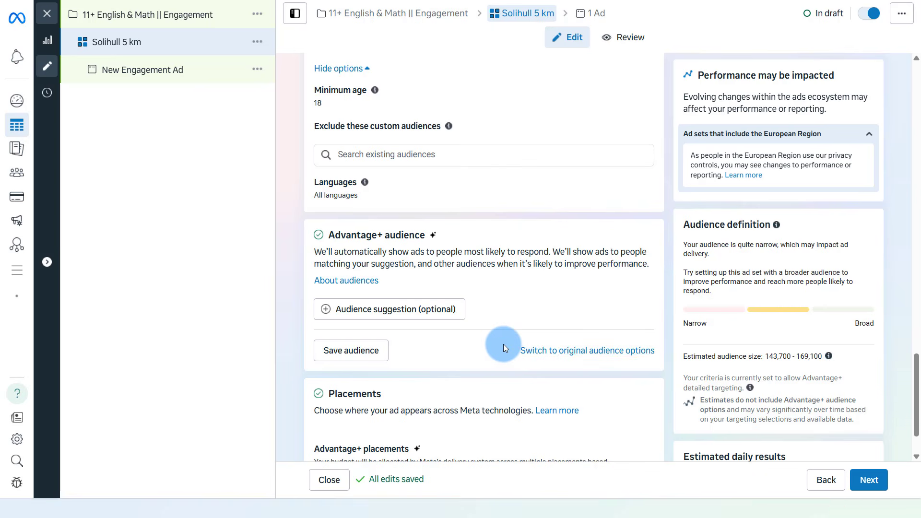
{"action": "scroll", "coordinate": [503, 344], "scroll_direction": "down", "scroll_amount": 1}
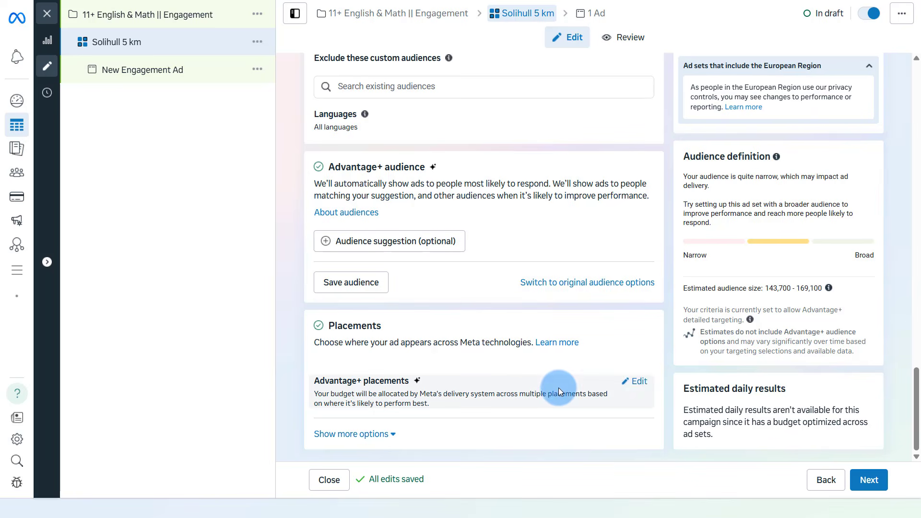
Switch the ad set to Manual placements to review the available platforms, and restore Advantage+ placements.
{"action": "left_click", "coordinate": [635, 382]}
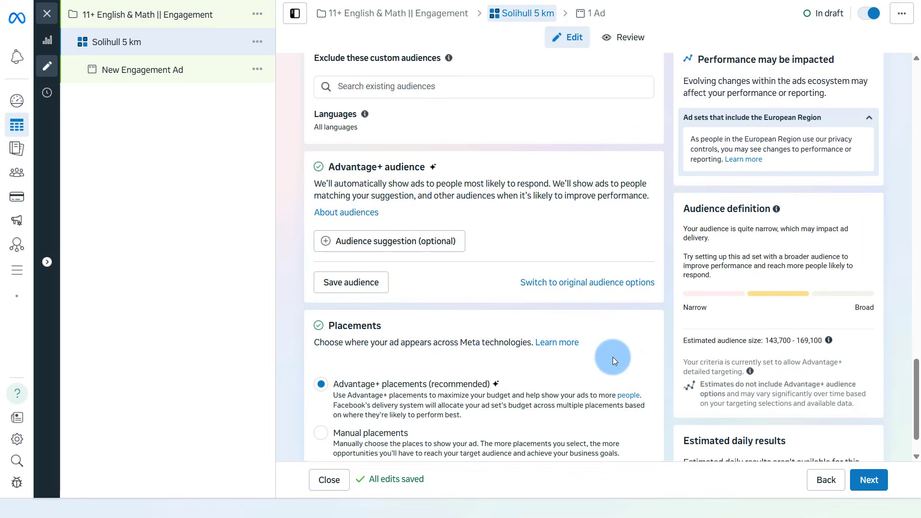
{"action": "scroll", "coordinate": [600, 353], "scroll_direction": "down", "scroll_amount": 1}
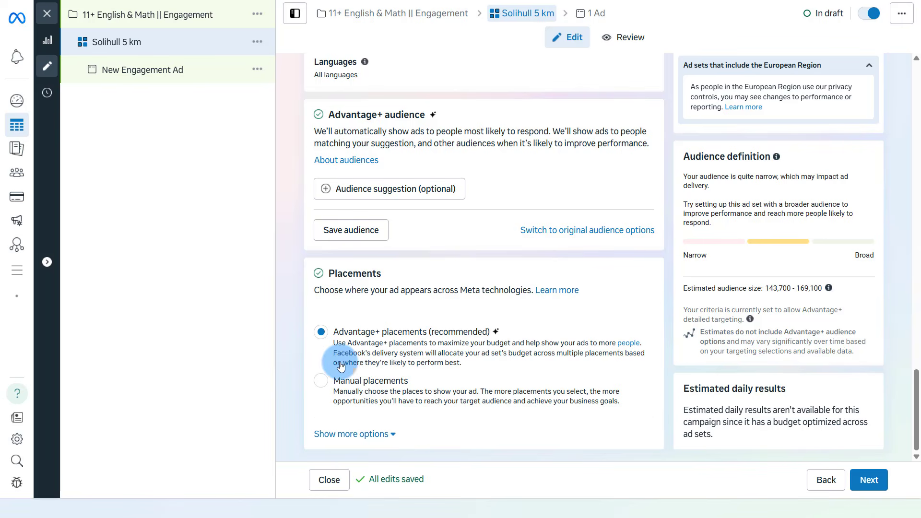
{"action": "left_click", "coordinate": [324, 386]}
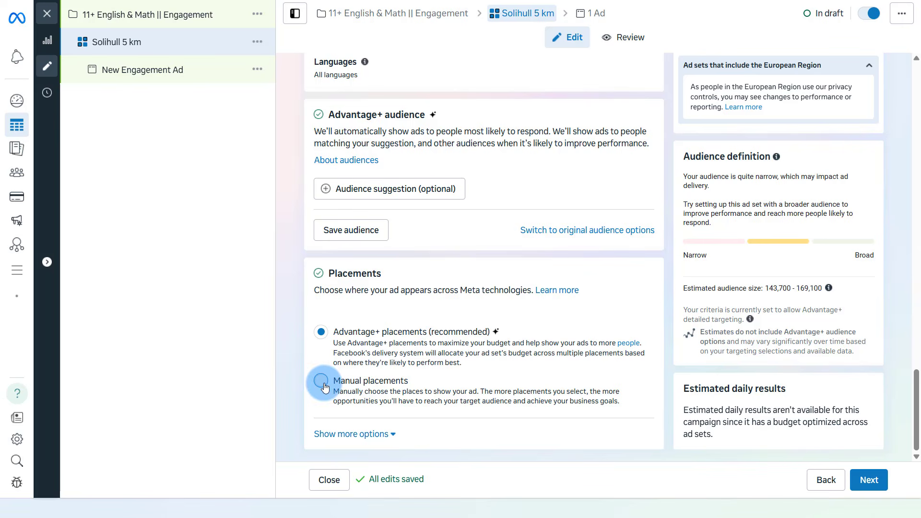
{"action": "scroll", "coordinate": [364, 383], "scroll_direction": "down", "scroll_amount": 5}
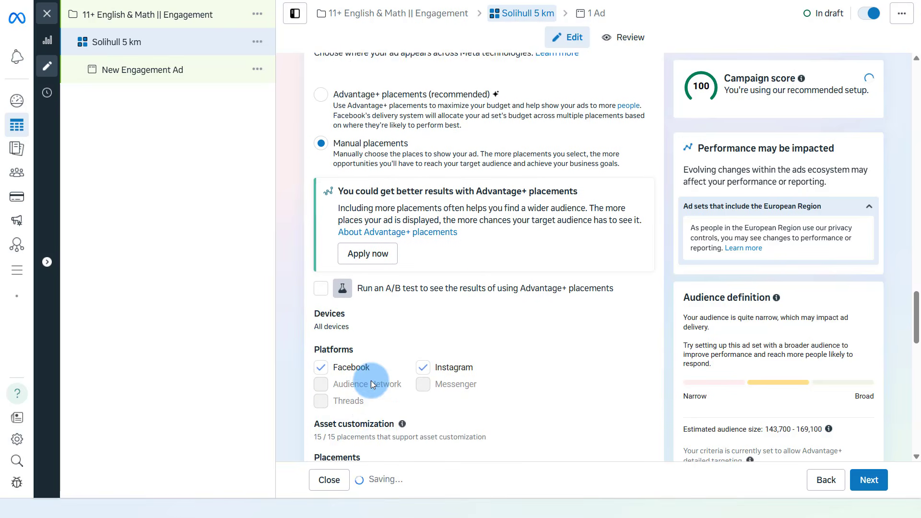
{"action": "scroll", "coordinate": [370, 381], "scroll_direction": "down", "scroll_amount": 2}
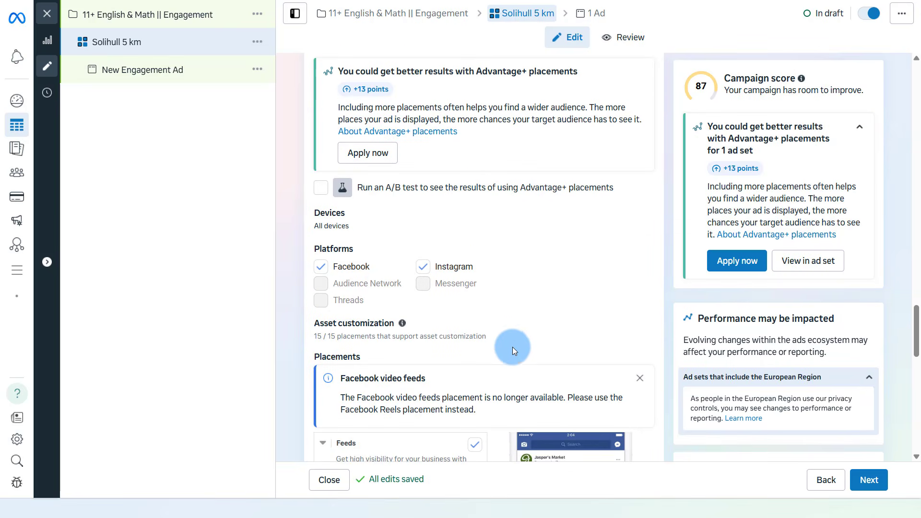
{"action": "scroll", "coordinate": [459, 321], "scroll_direction": "up", "scroll_amount": 5}
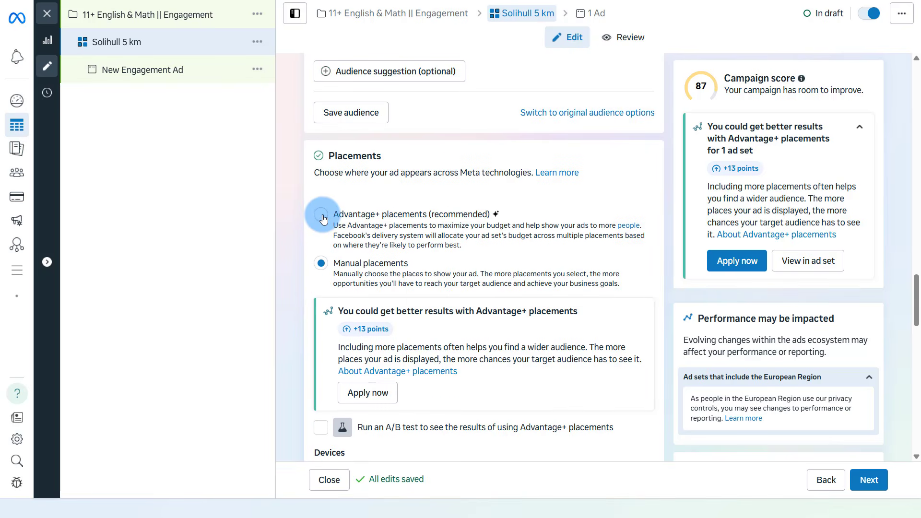
{"action": "left_click", "coordinate": [323, 218]}
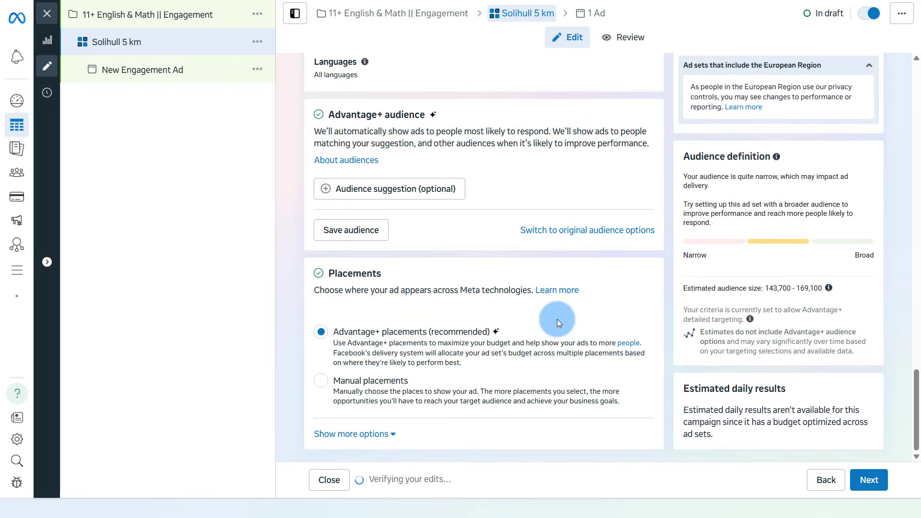
Proceed to the ad level and rename the new engagement ad as Image v.1.
{"action": "left_click", "coordinate": [871, 482]}
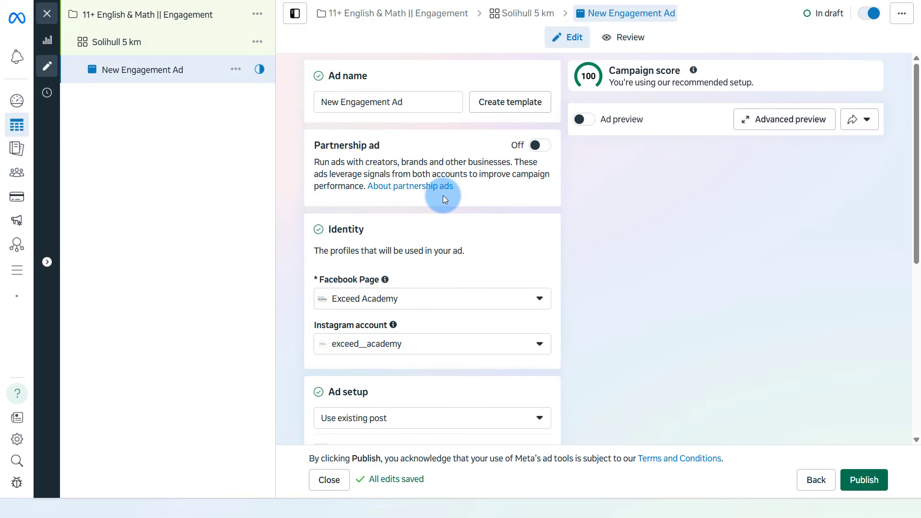
{"action": "left_click", "coordinate": [380, 103]}
{"action": "triple_click", "coordinate": [380, 102]}
{"action": "type", "text": "Image v.1"}
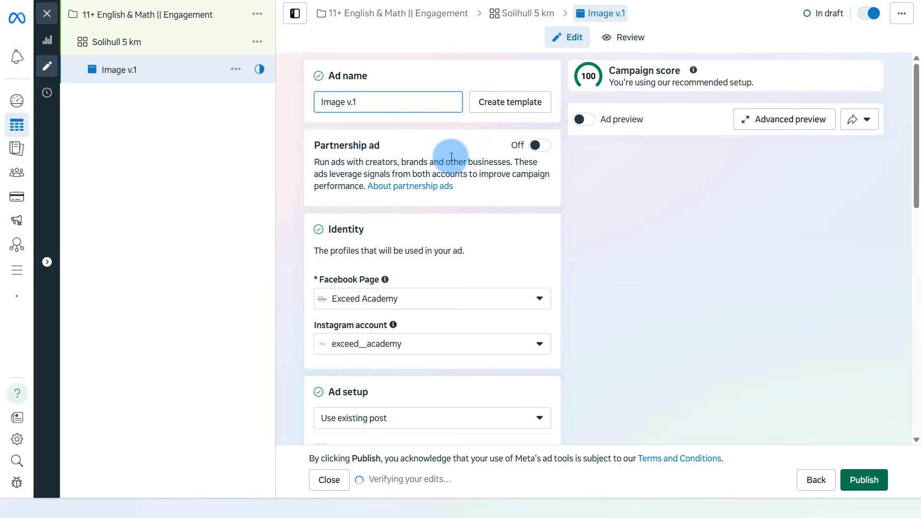
{"action": "left_click", "coordinate": [534, 231]}
Check the Facebook Page and Instagram account chosen as the ad's identity.
{"action": "scroll", "coordinate": [533, 231], "scroll_direction": "down", "scroll_amount": 1}
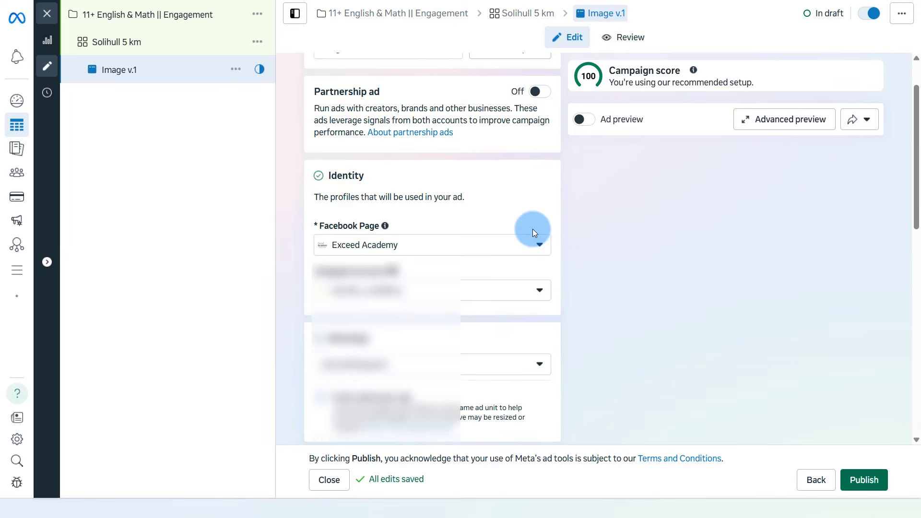
{"action": "left_click", "coordinate": [479, 239]}
{"action": "left_click", "coordinate": [479, 241]}
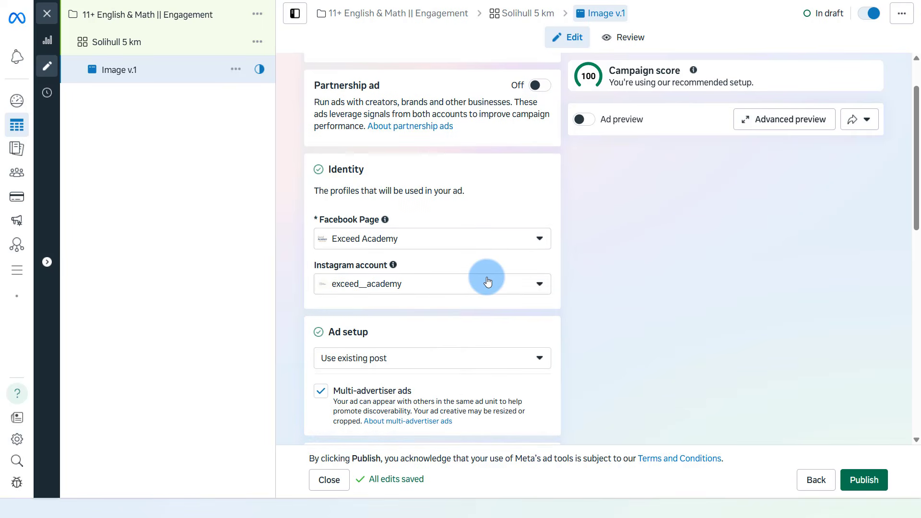
Review the ad setup options and the existing Facebook posts offered for selection, closing the post list without choosing one.
{"action": "scroll", "coordinate": [488, 281], "scroll_direction": "down", "scroll_amount": 4}
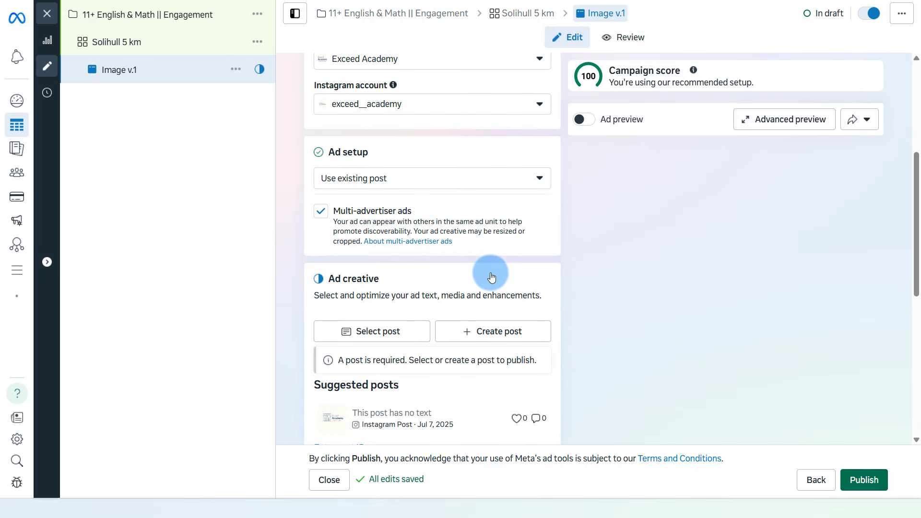
{"action": "left_click", "coordinate": [450, 180]}
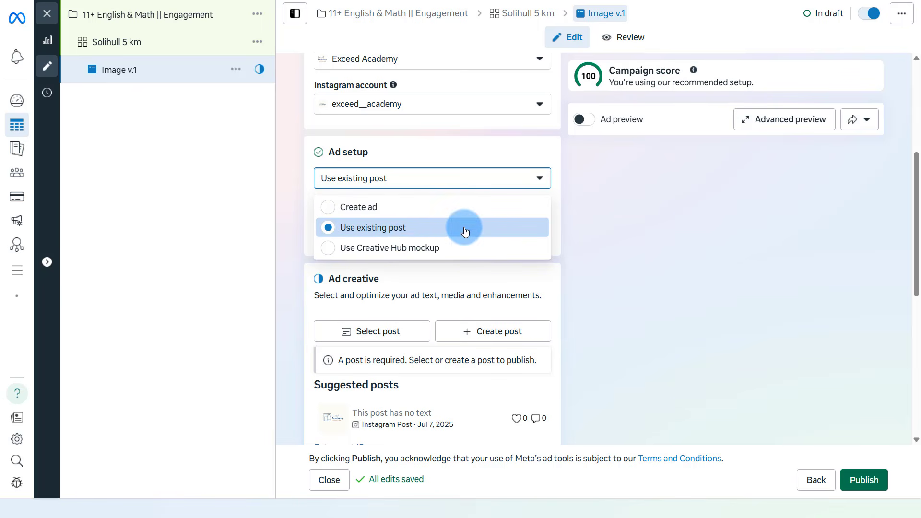
{"action": "left_click", "coordinate": [563, 226]}
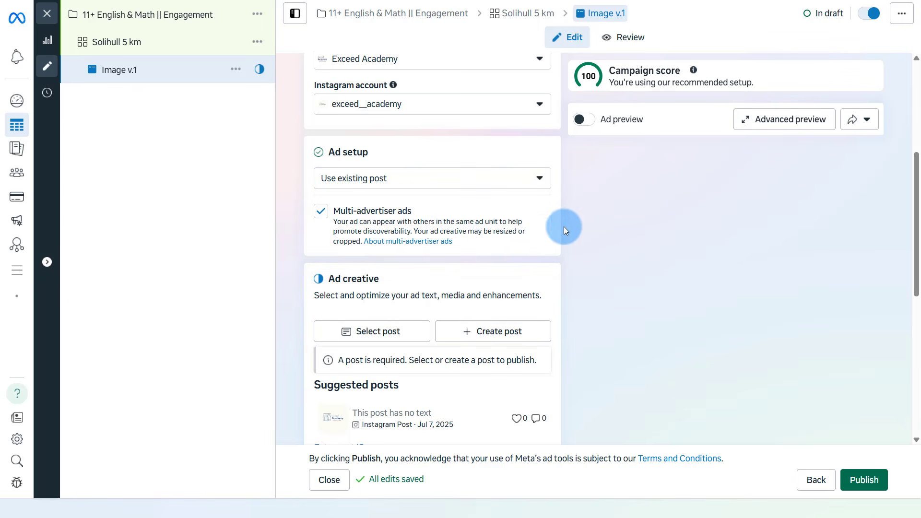
{"action": "left_click", "coordinate": [403, 338]}
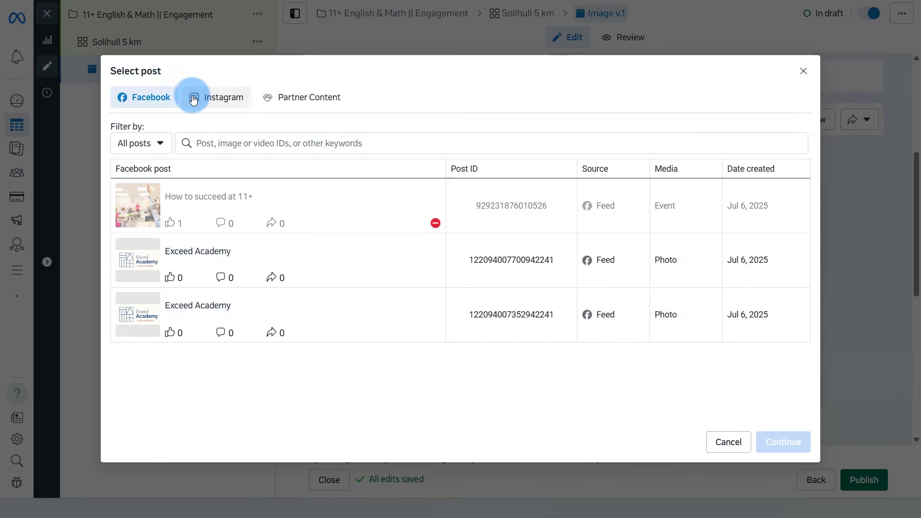
{"action": "left_click", "coordinate": [801, 71]}
Change the ad setup to Create ad and start setting up an image ad creative.
{"action": "left_click", "coordinate": [483, 179]}
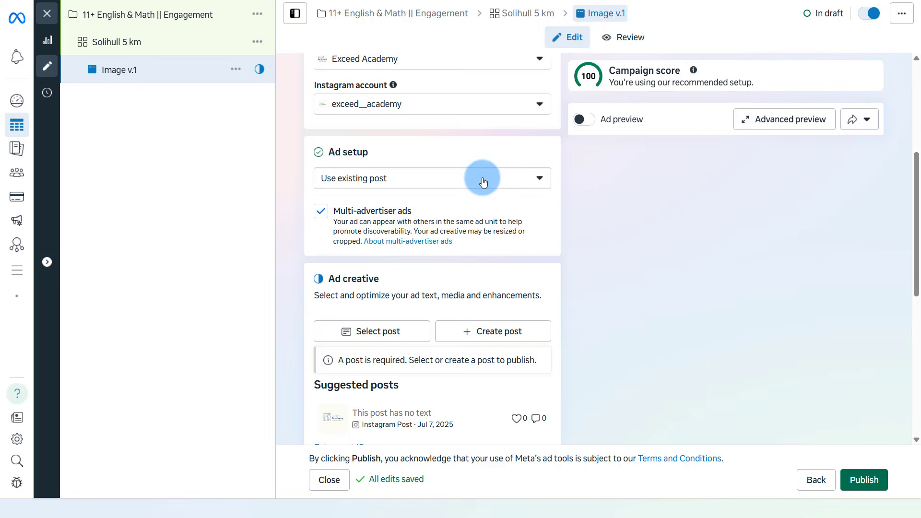
{"action": "left_click", "coordinate": [373, 208]}
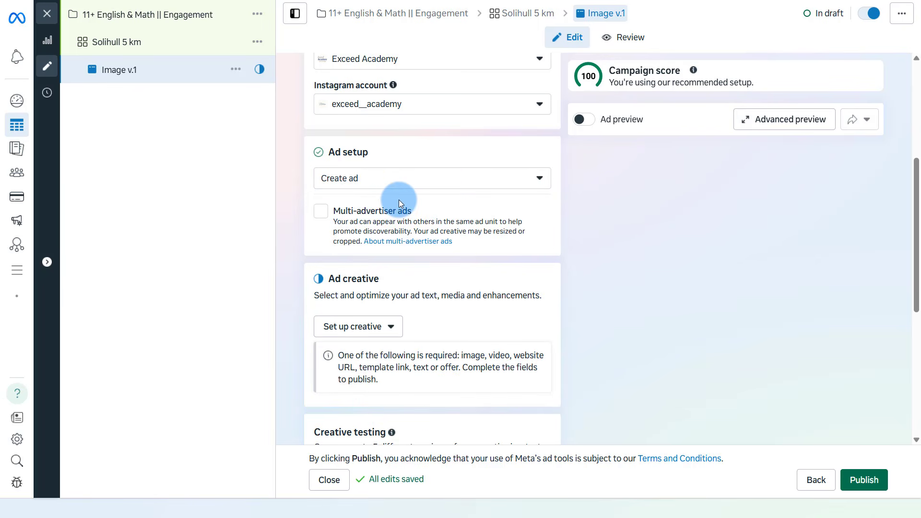
{"action": "scroll", "coordinate": [398, 199], "scroll_direction": "down", "scroll_amount": 3}
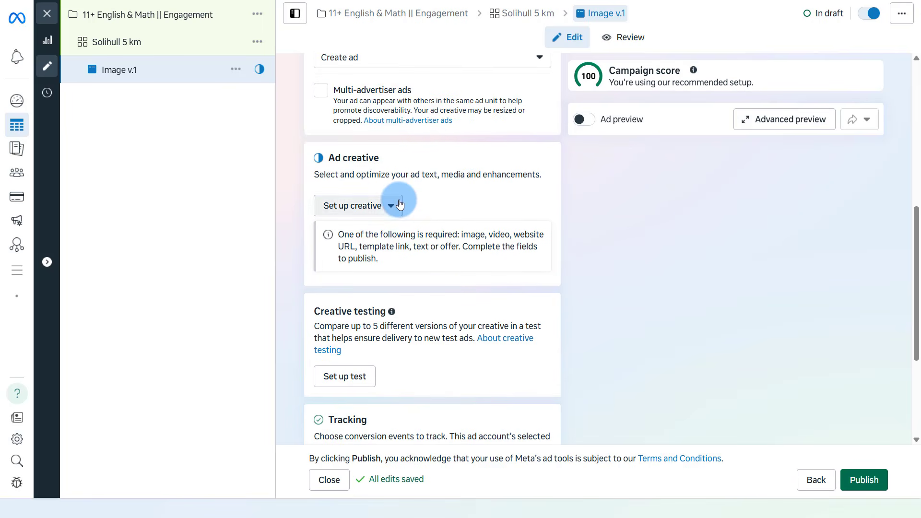
{"action": "scroll", "coordinate": [397, 197], "scroll_direction": "down", "scroll_amount": 1}
{"action": "left_click", "coordinate": [364, 152]}
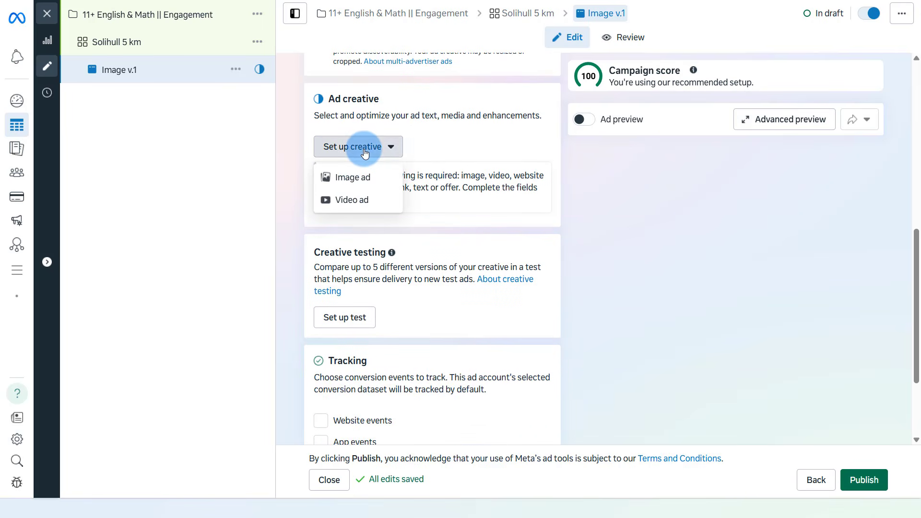
{"action": "left_click", "coordinate": [348, 181]}
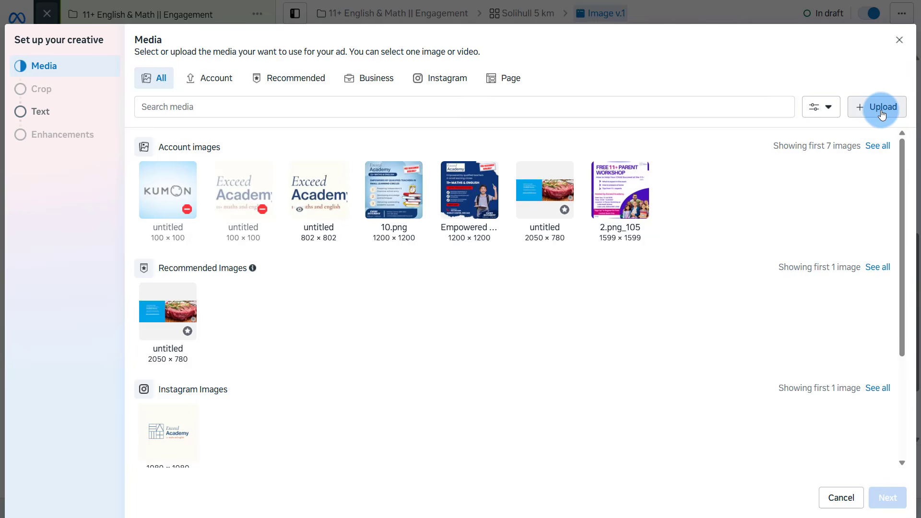
Use the 1200 × 1200 "Empowered ..." account image as the ad media, with the Original crop for horizontal placements.
{"action": "left_click", "coordinate": [468, 192]}
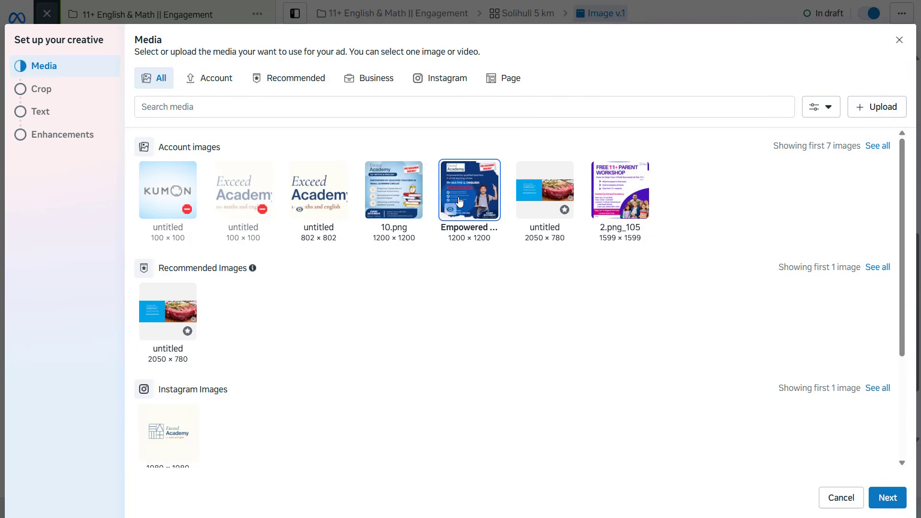
{"action": "left_click", "coordinate": [882, 504]}
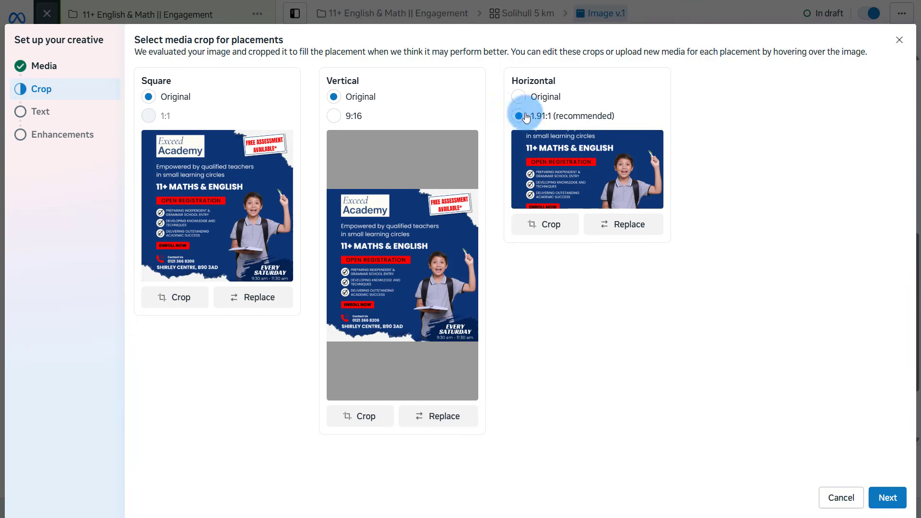
{"action": "left_click", "coordinate": [519, 97]}
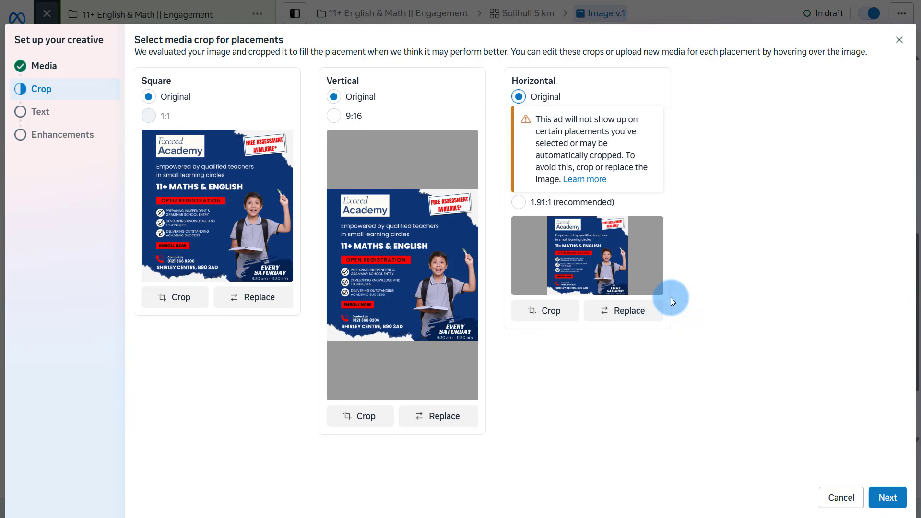
{"action": "left_click", "coordinate": [888, 498]}
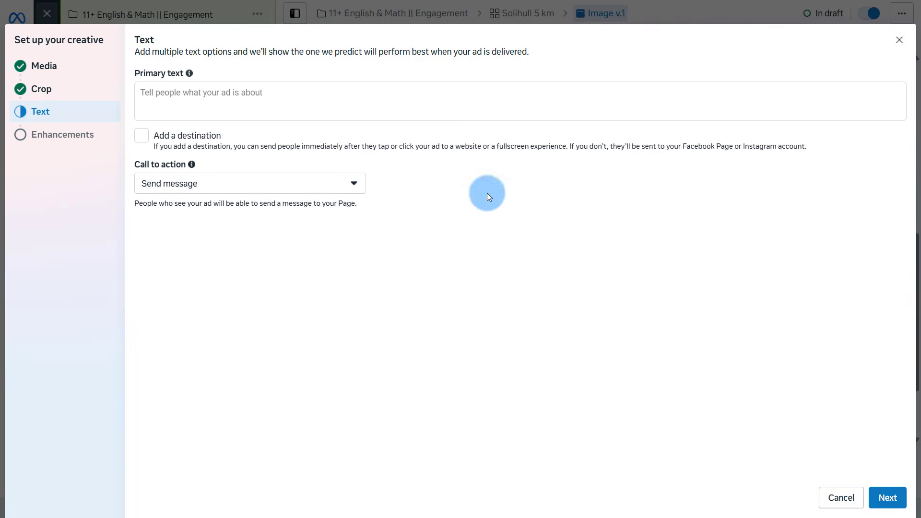
Enter the primary text starting "🎓 Give your child the Exceed advantage!", covering the 11+ Maths & English tuition offer, free assessment, venue and Saturday hours.
{"action": "left_click", "coordinate": [270, 109]}
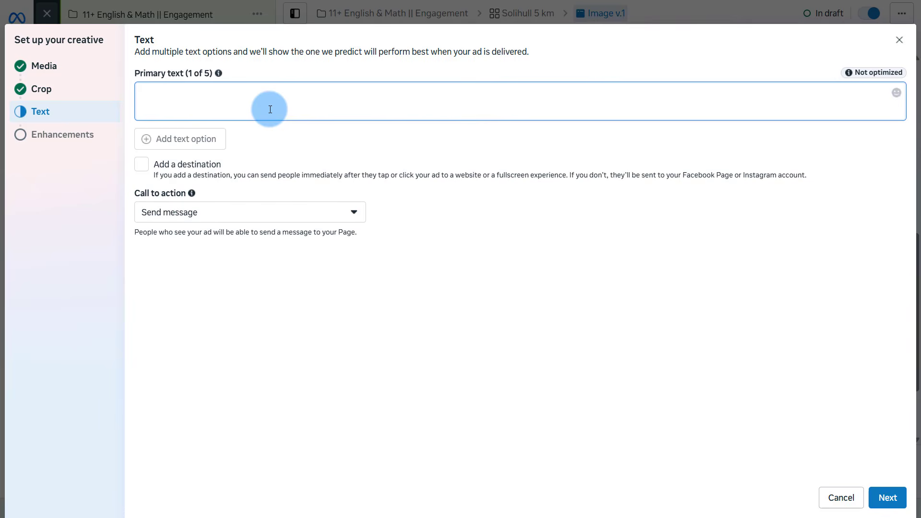
{"action": "type", "text": "🎓 Give your child the Exceed advantage! Exceed Academy helps students prepare confidently for 11+ Grammar & Independent School Entry Exams through small group classes led by qualified teachers.  ✨ What we offer: ✅ Expert 11+ Maths & English tuition ✅ Focus on knowledge & exam techniques ✅ Small learning circles for individual attention ✅ FREE Assessment available  📍 Shirley Centre, B90 3AD 🕘 Every Saturday, 9:30 – 11:30am  💬 Complete the short form below to book a free assessment or consultation with our team!"}
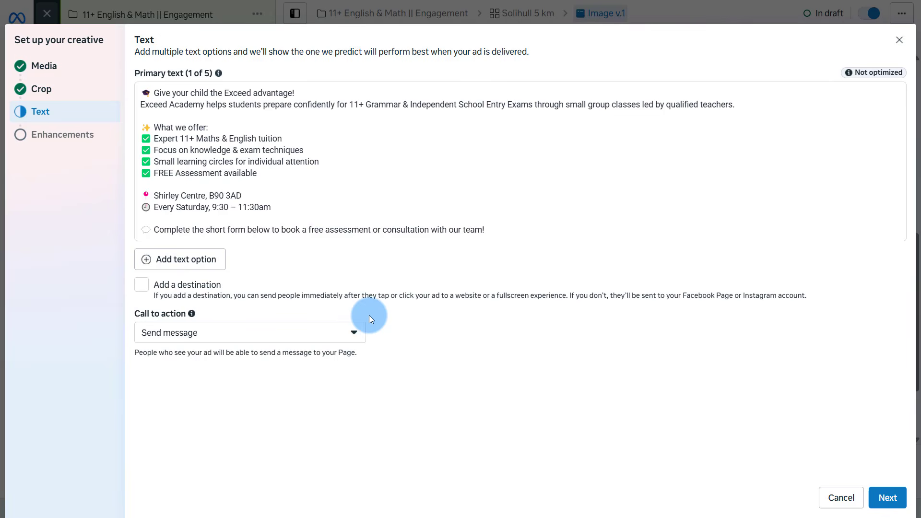
Keep the ad without an added destination, with the call to action at No button, and continue to the creative enhancements.
{"action": "left_click", "coordinate": [142, 285]}
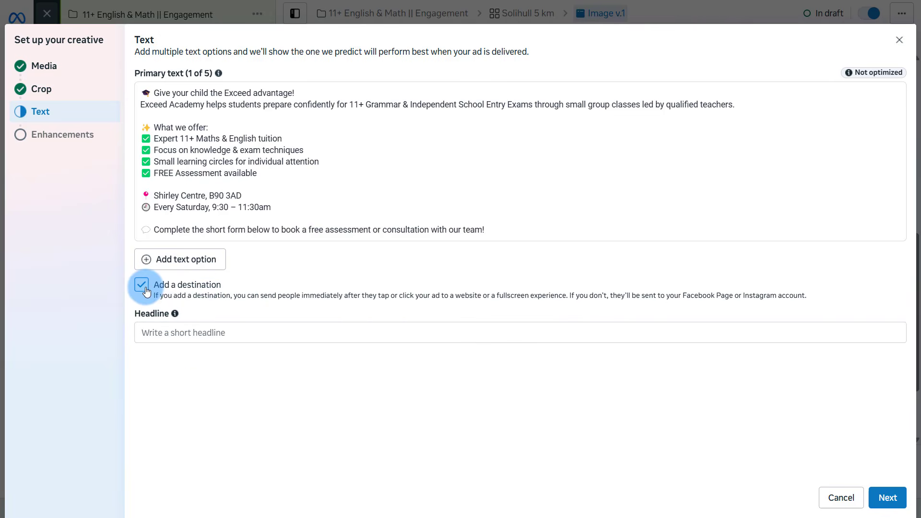
{"action": "left_click", "coordinate": [141, 288]}
{"action": "left_click", "coordinate": [142, 289]}
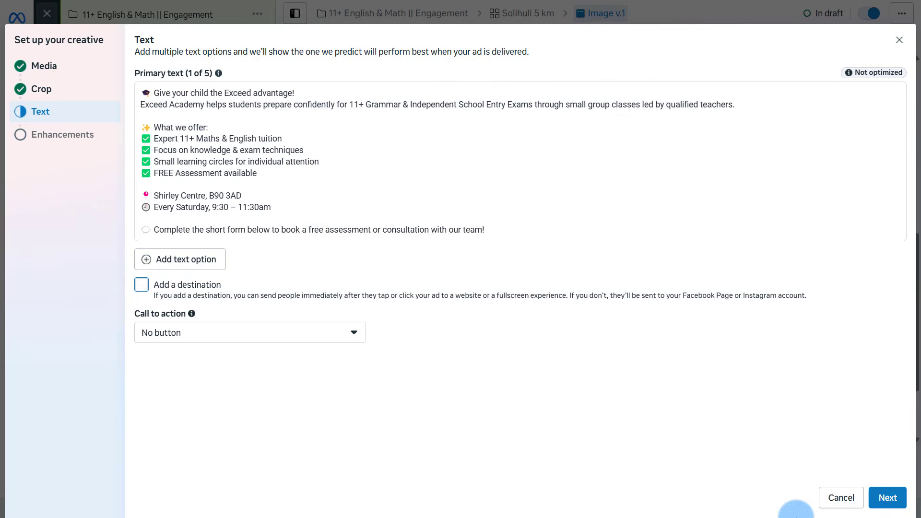
{"action": "left_click", "coordinate": [886, 499]}
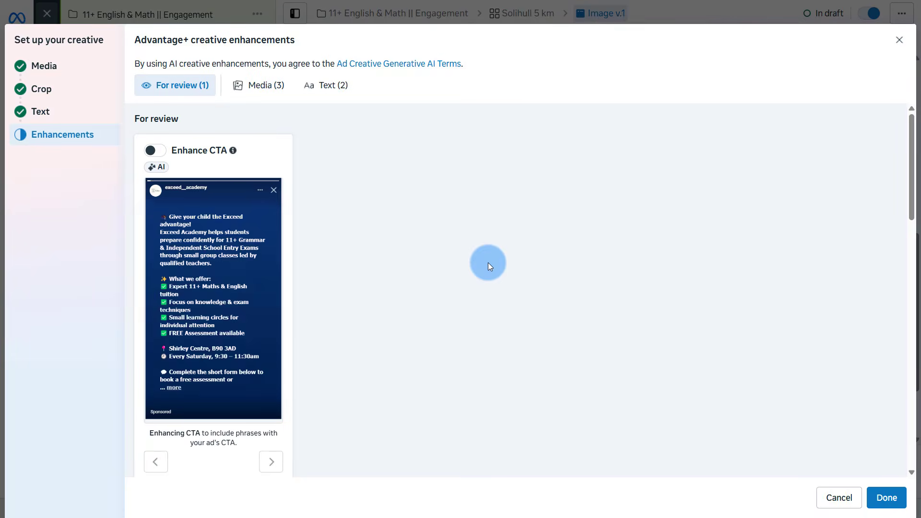
Turn off the Add animation and Add overlays creative enhancements and finish the creative setup.
{"action": "scroll", "coordinate": [258, 257], "scroll_direction": "down", "scroll_amount": 5}
{"action": "scroll", "coordinate": [259, 257], "scroll_direction": "down", "scroll_amount": 4}
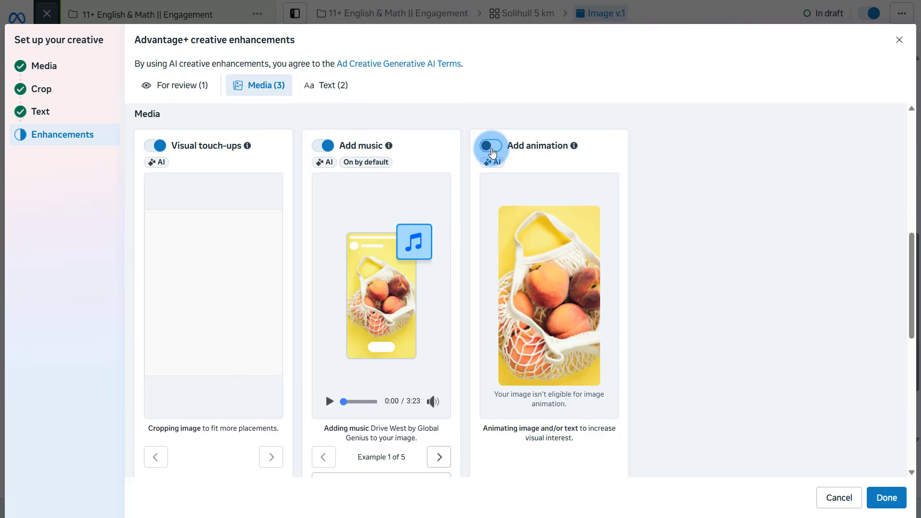
{"action": "left_click", "coordinate": [492, 149]}
{"action": "scroll", "coordinate": [669, 206], "scroll_direction": "down", "scroll_amount": 8}
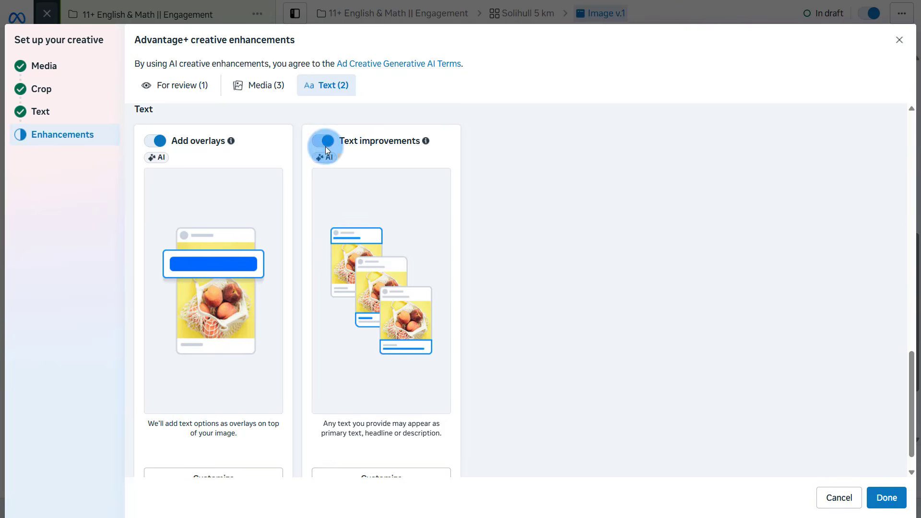
{"action": "scroll", "coordinate": [894, 424], "scroll_direction": "down", "scroll_amount": 1}
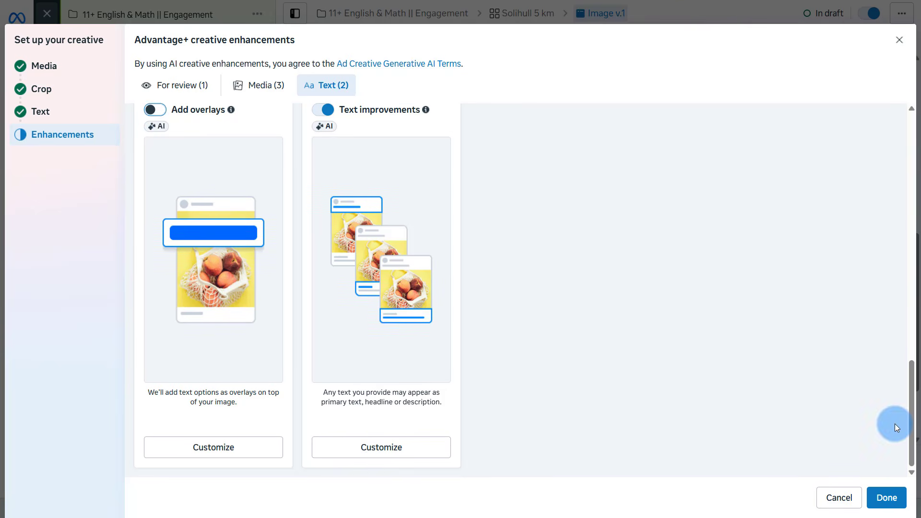
{"action": "left_click", "coordinate": [879, 499]}
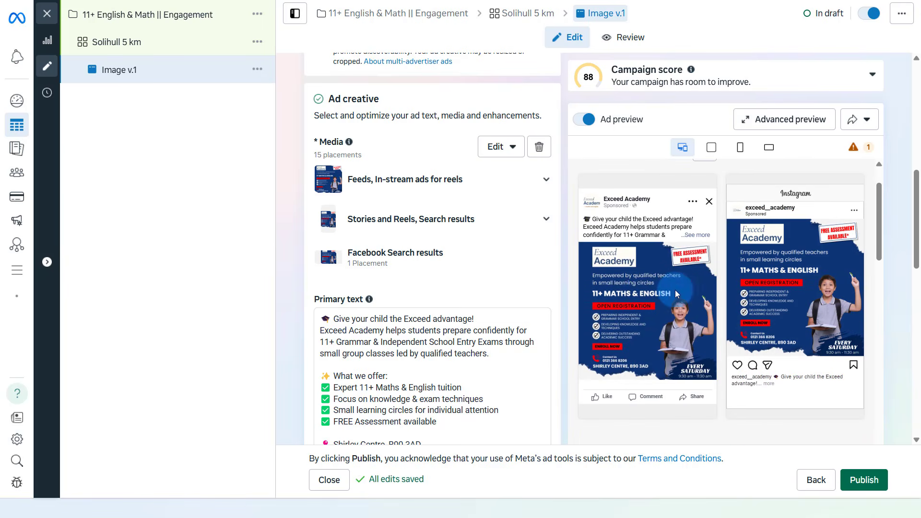
Review the ad's primary text, call to action, enhancements and tracking settings along with its Facebook and Instagram previews.
{"action": "scroll", "coordinate": [568, 298], "scroll_direction": "down", "scroll_amount": 11}
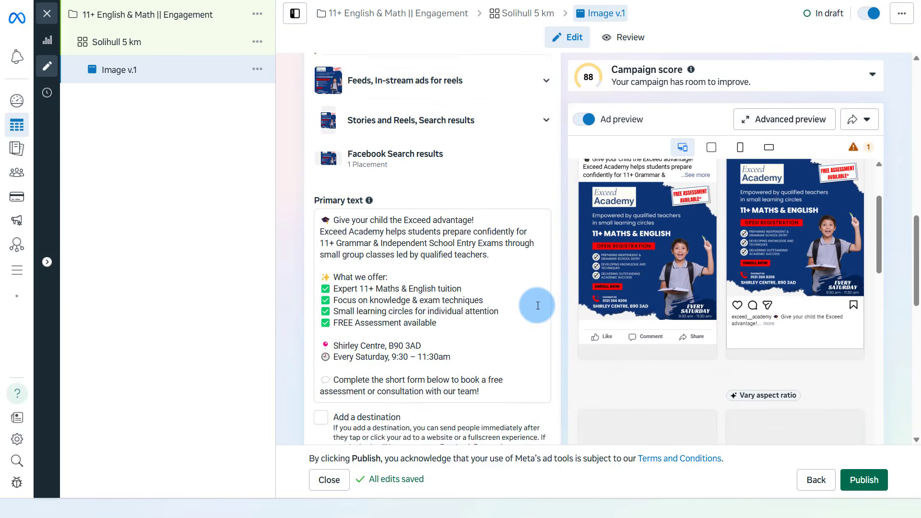
{"action": "scroll", "coordinate": [537, 310], "scroll_direction": "down", "scroll_amount": 1}
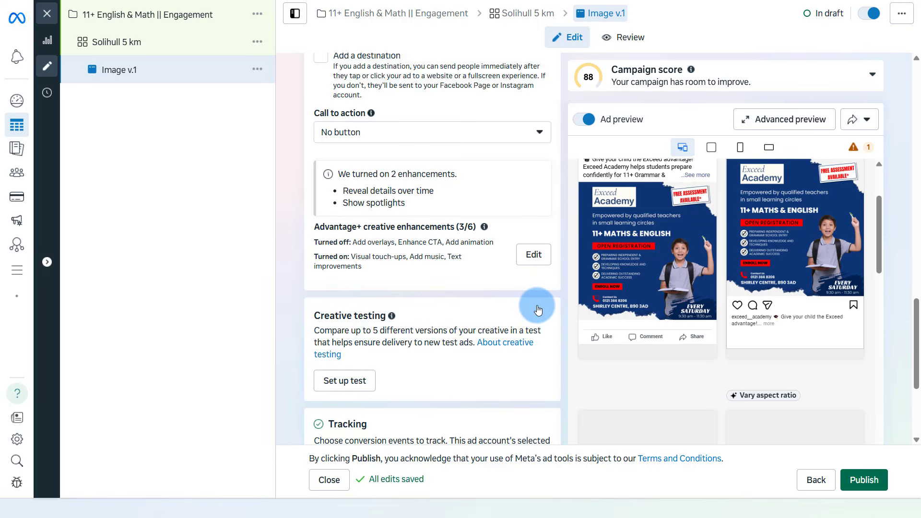
{"action": "scroll", "coordinate": [538, 309], "scroll_direction": "down", "scroll_amount": 3}
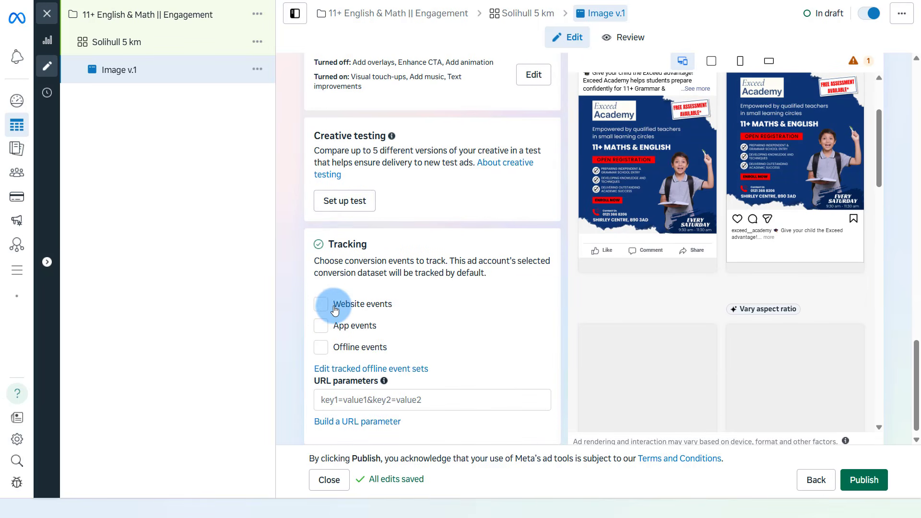
{"action": "scroll", "coordinate": [630, 268], "scroll_direction": "up", "scroll_amount": 2}
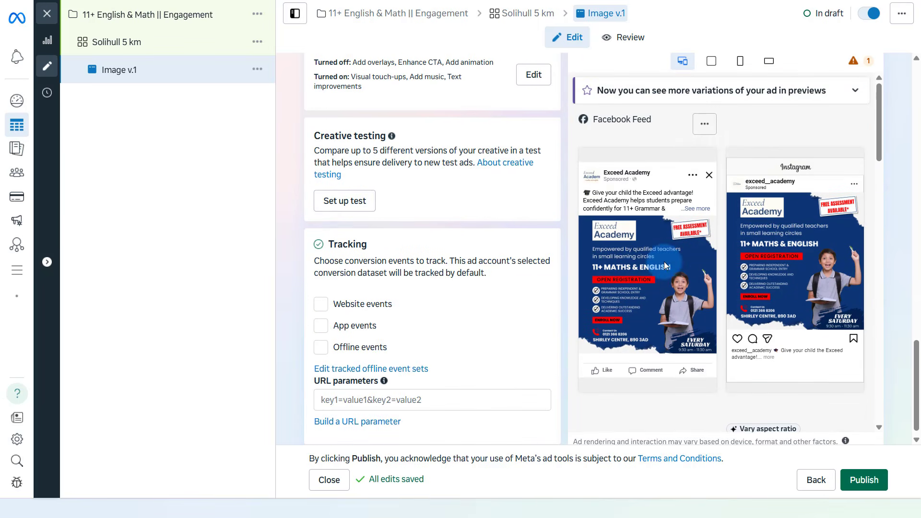
{"action": "left_click_drag", "start_coordinate": [916, 399], "coordinate": [912, 495]}
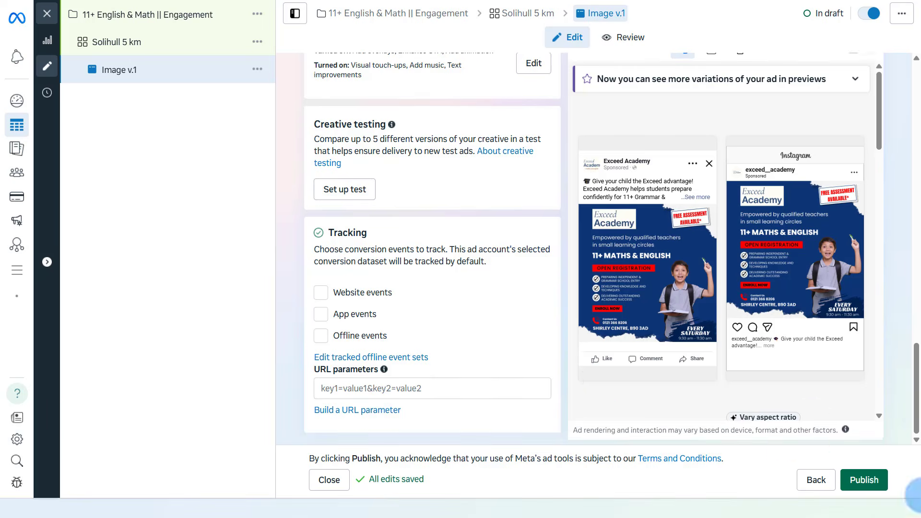